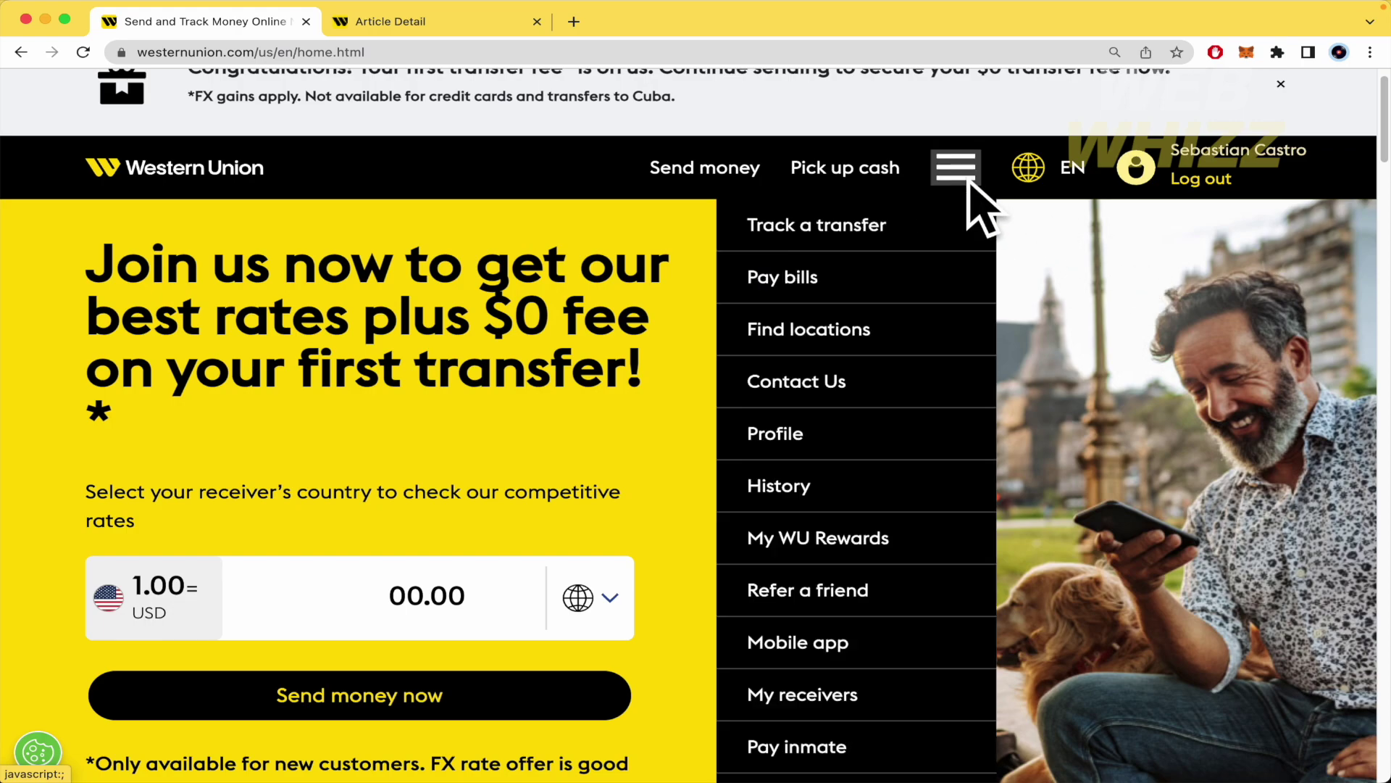
Step: Open History from the hamburger menu to see the incomplete 15.00 USD transfer
mouse_move(949, 174)
left_click(794, 478)
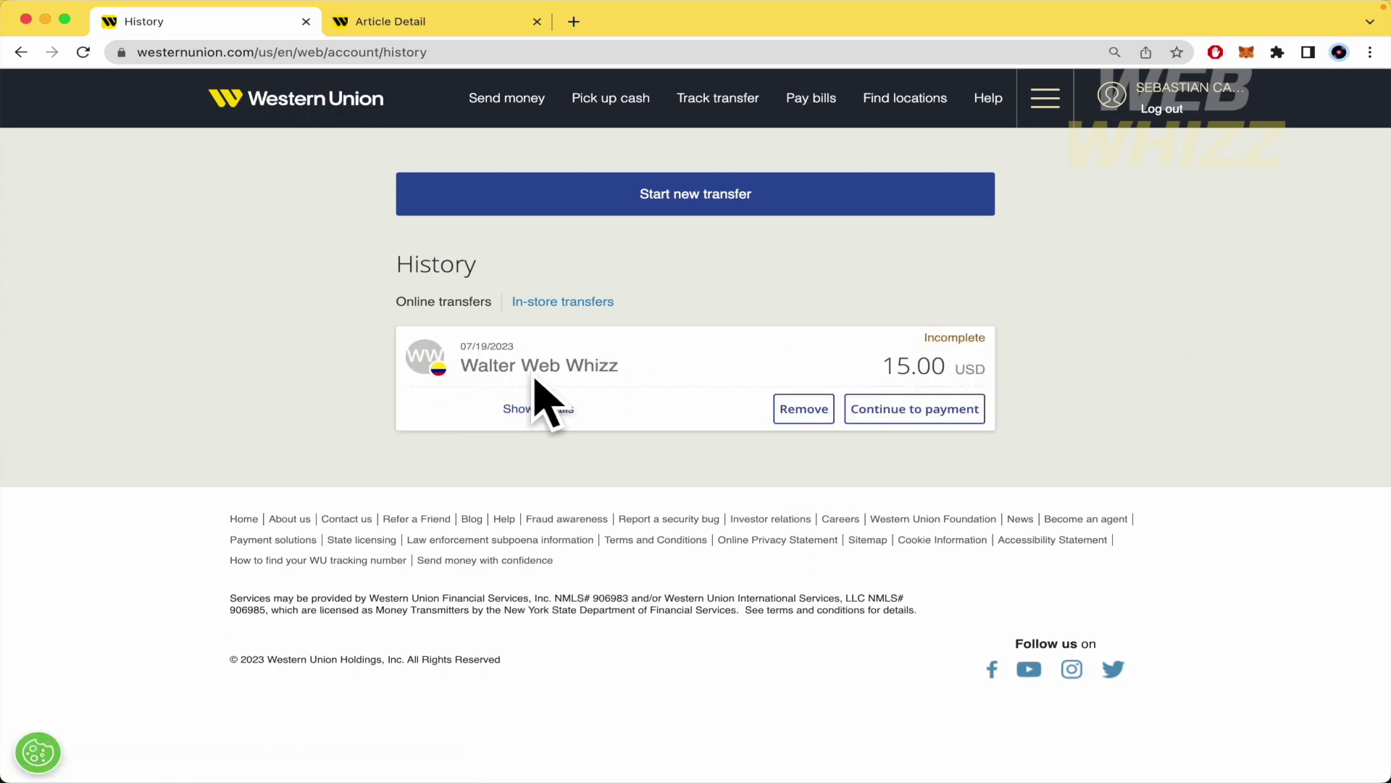
Step: Start a new money transfer to someone new
left_click(489, 101)
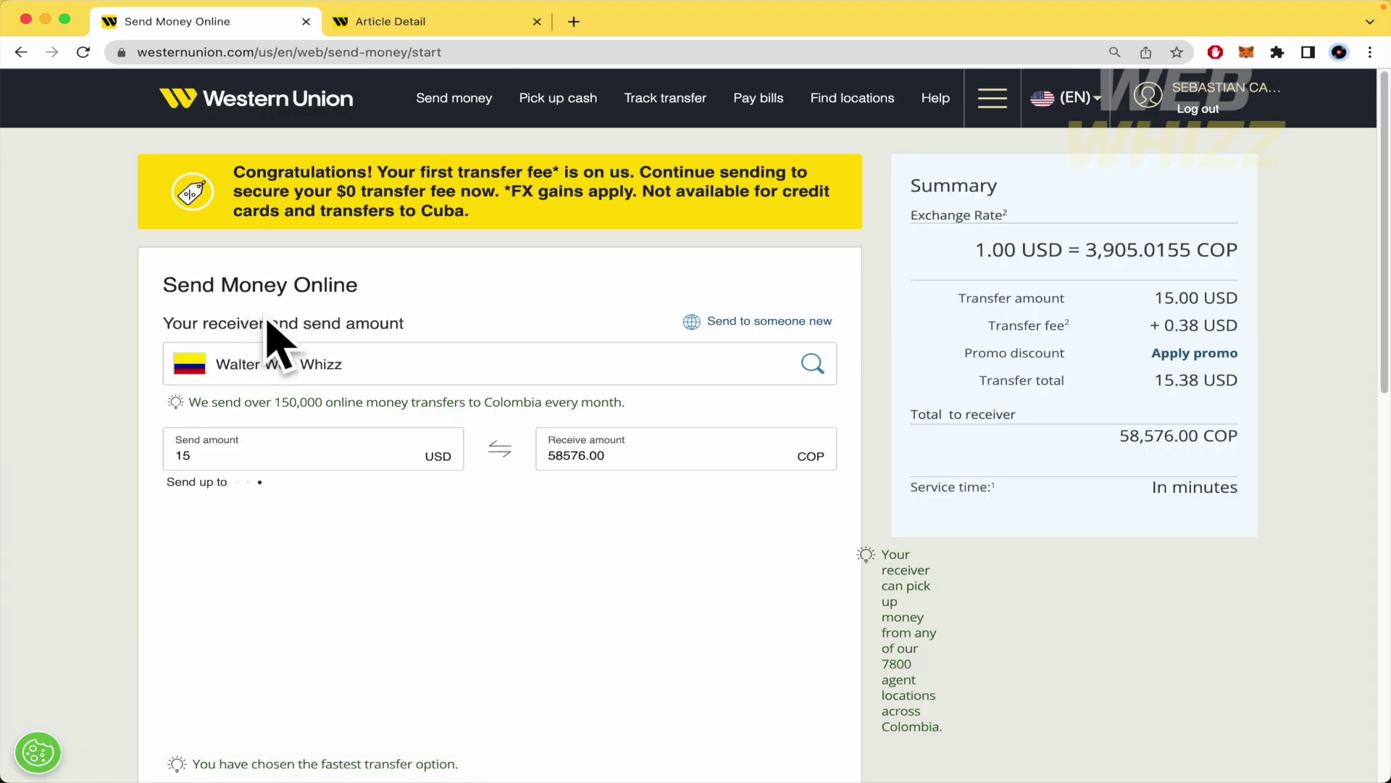
scroll(297, 388, "down", 2)
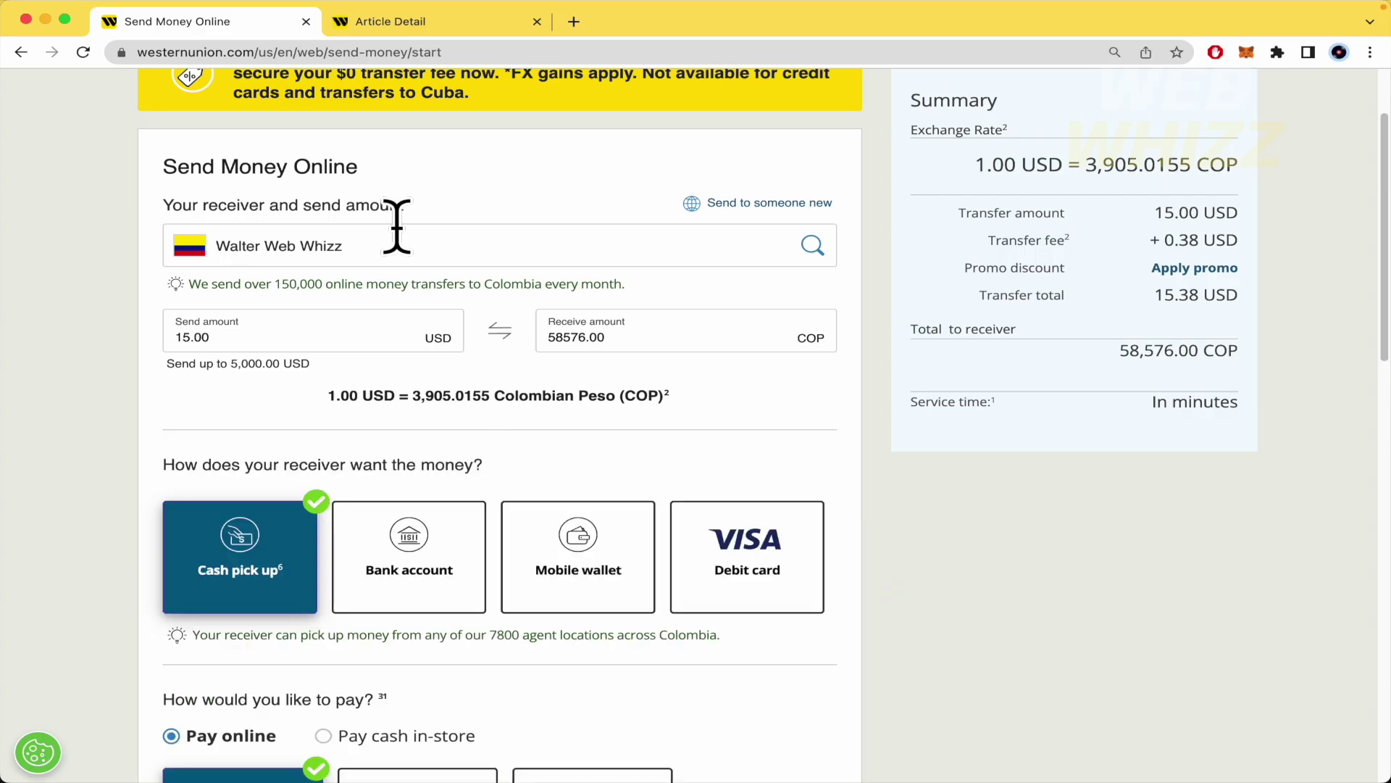
scroll(326, 422, "down", 3)
scroll(327, 431, "up", 2)
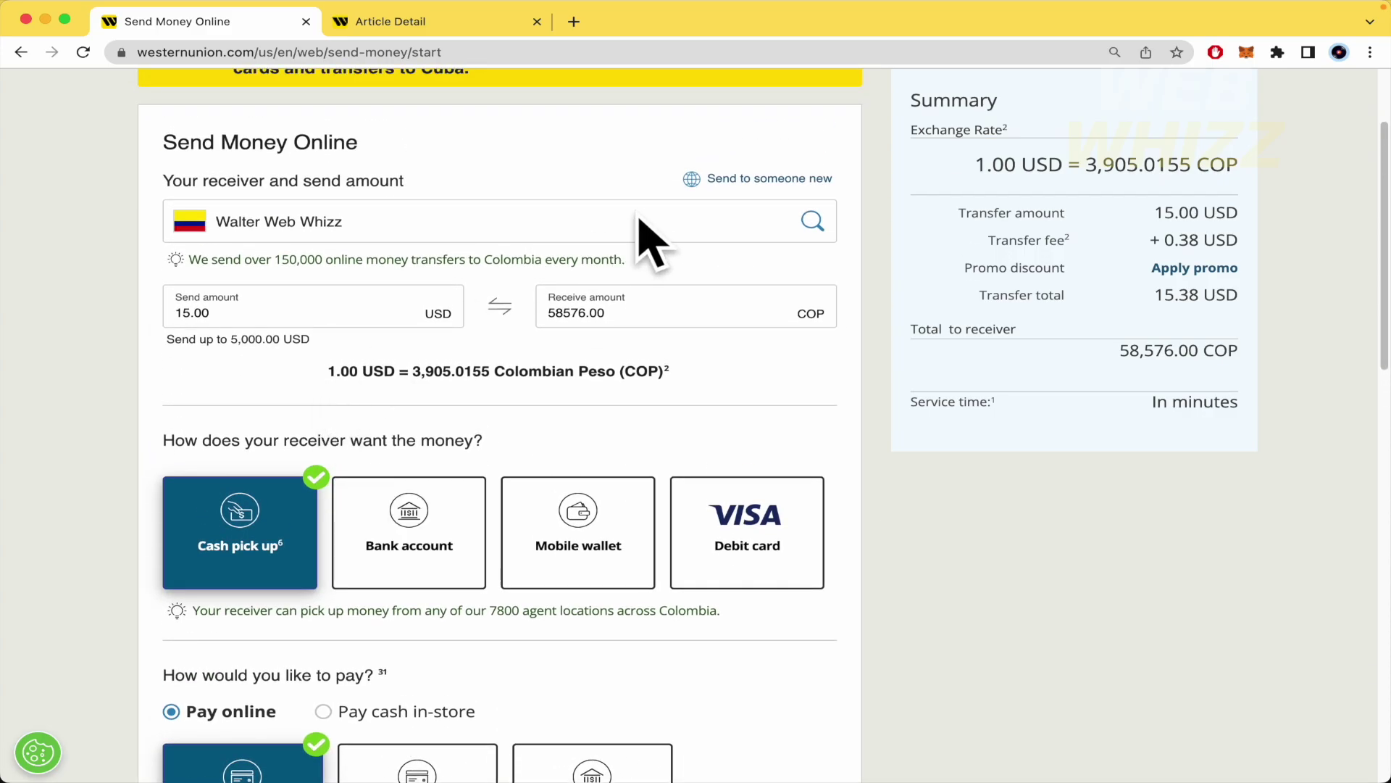
left_click(738, 182)
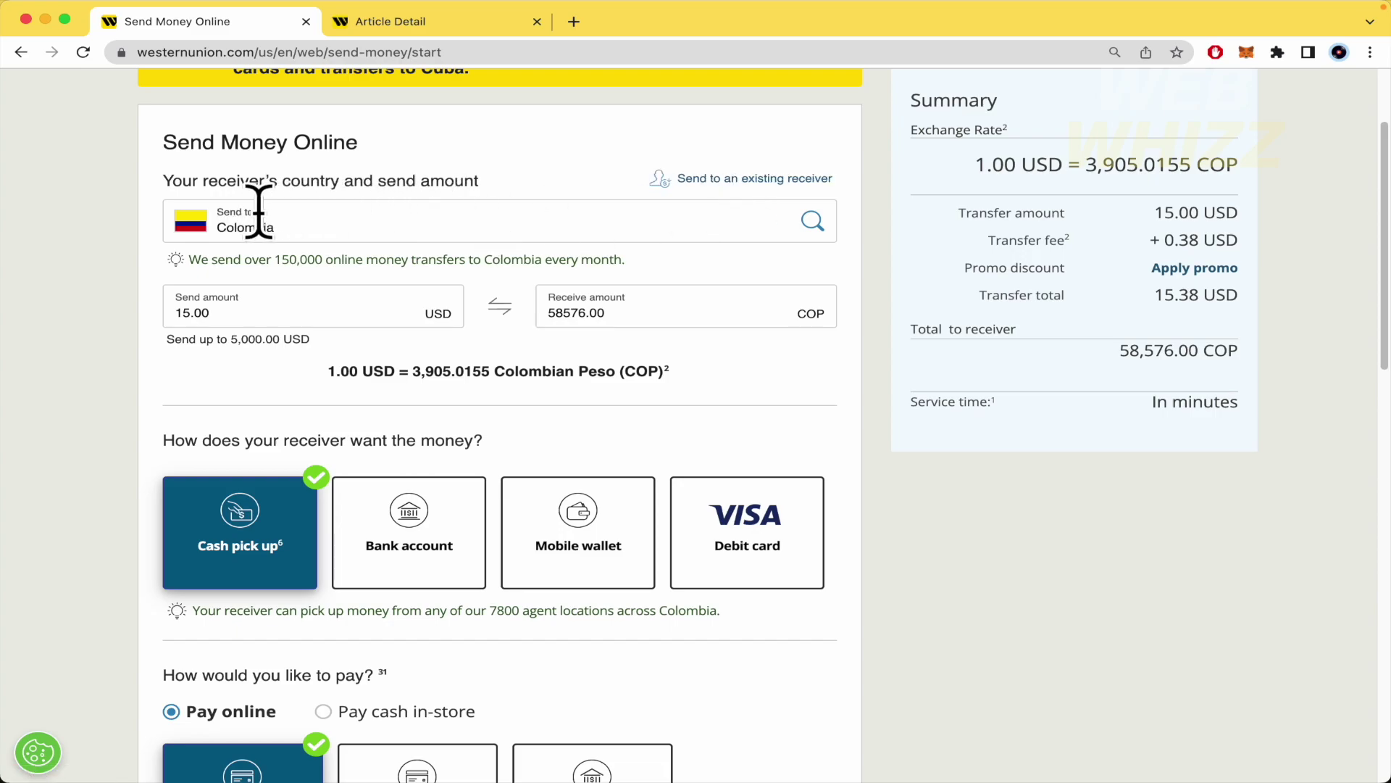
Step: Keep Colombia as the destination and enter 100000 COP as the receive amount
left_click(304, 220)
scroll(311, 423, "down", 5)
scroll(311, 423, "up", 5)
left_click(109, 384)
left_click(619, 319)
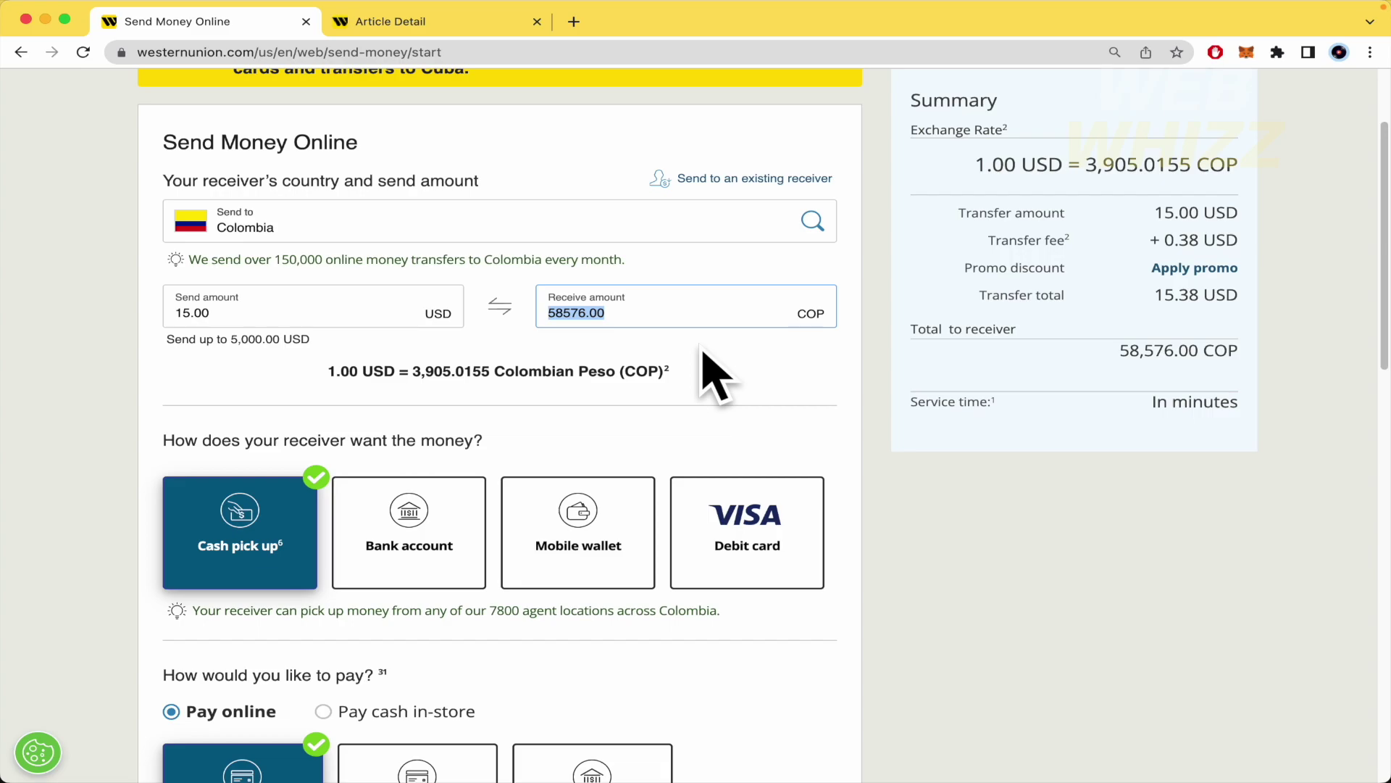
type("100")
key("XF86AudioMute")
type("000")
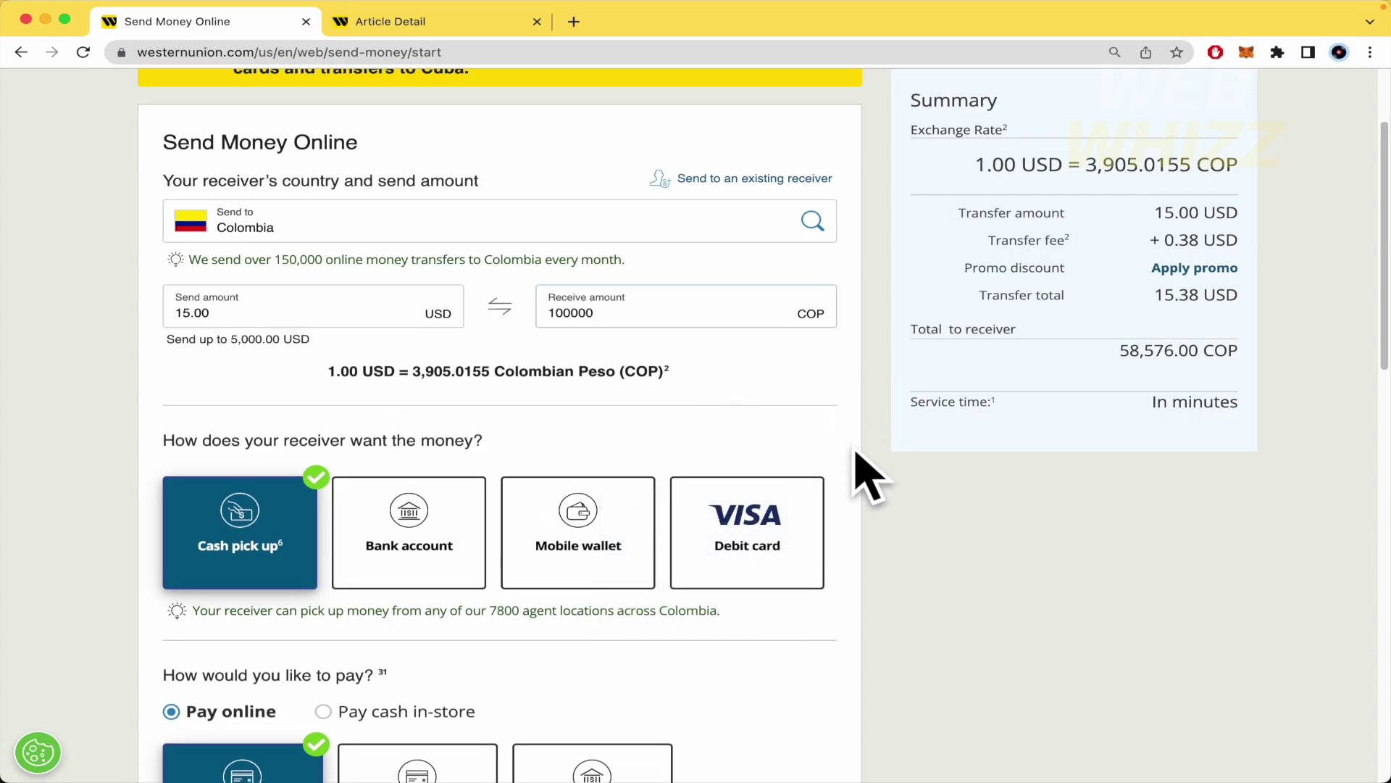
Step: Apply 100000 COP so the send amount becomes 25.61 USD, then review payment options
left_click(866, 474)
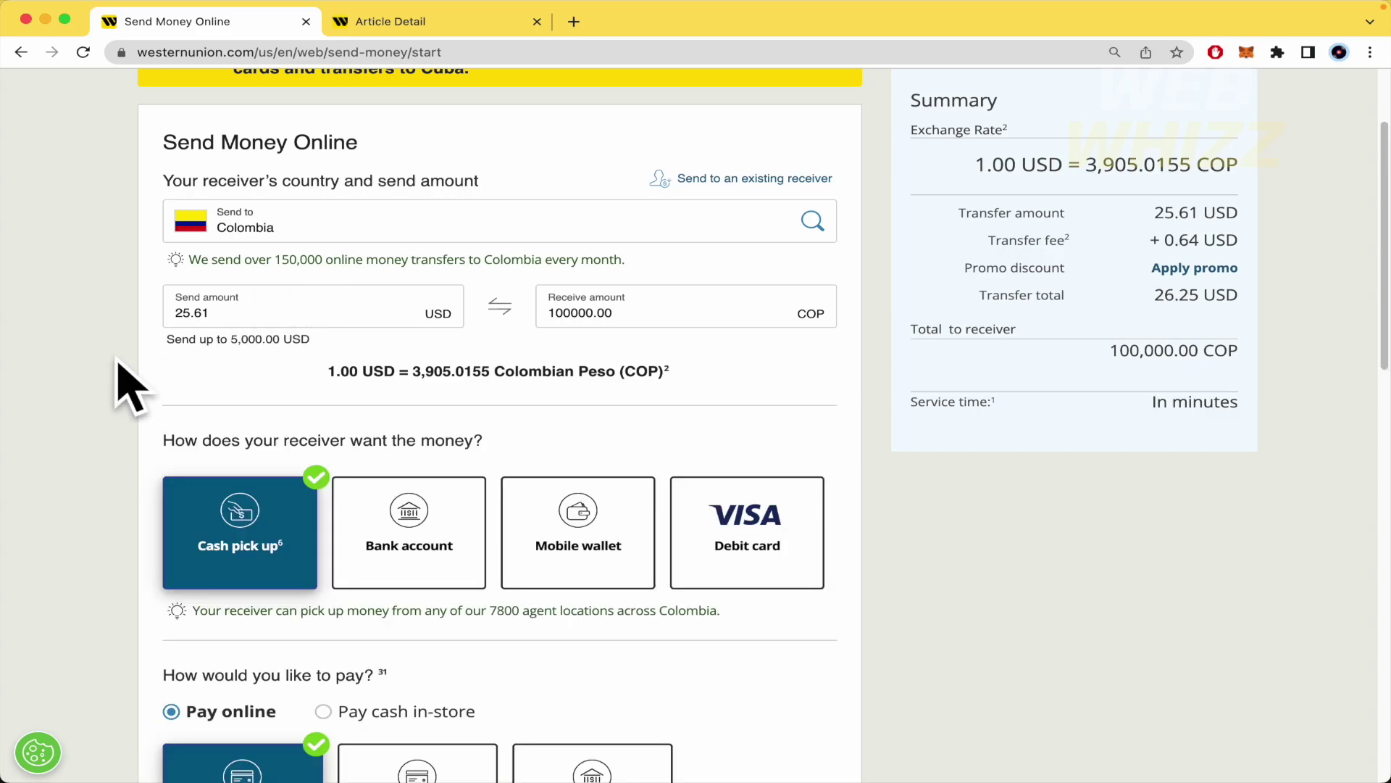
scroll(119, 312, "down", 3)
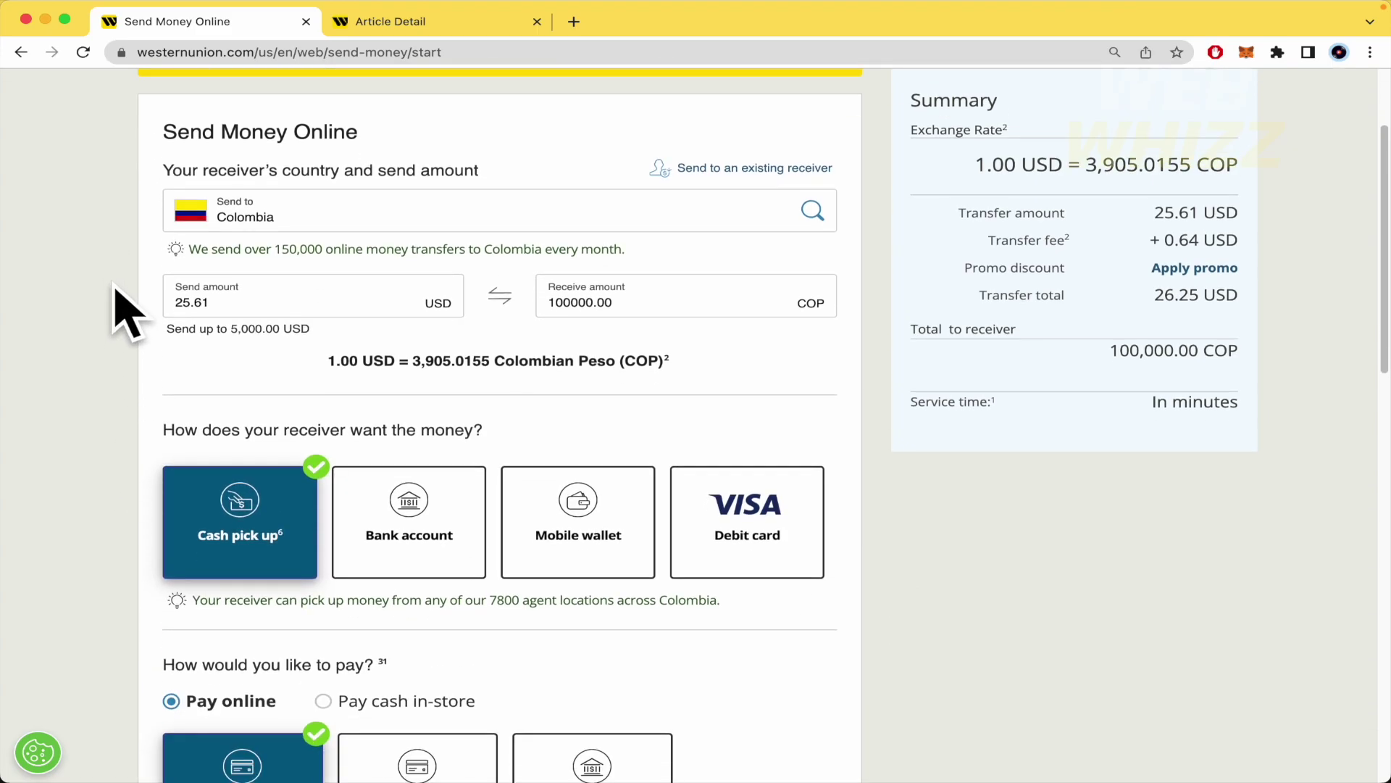
scroll(125, 395, "down", 5)
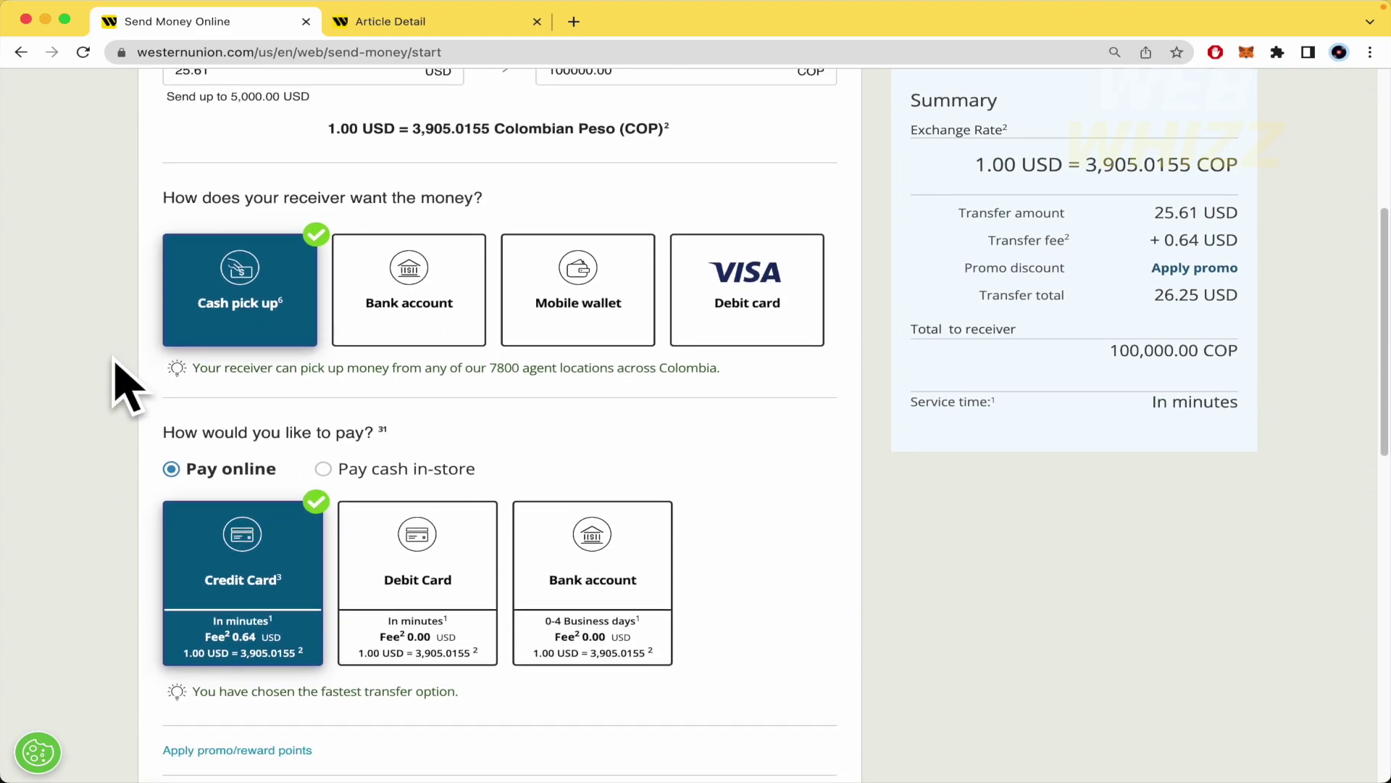
scroll(122, 403, "down", 3)
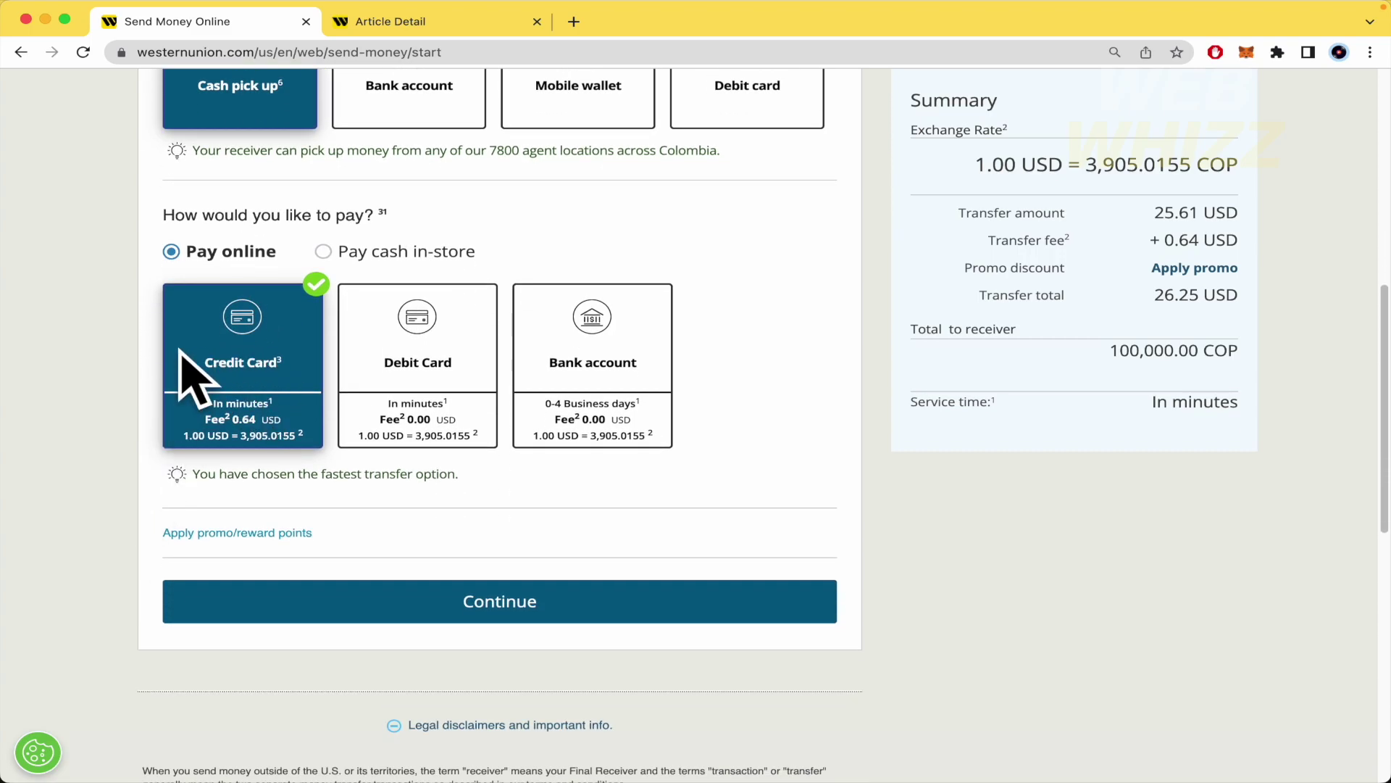
scroll(193, 348, "up", 10)
scroll(145, 428, "down", 1)
scroll(159, 507, "down", 10)
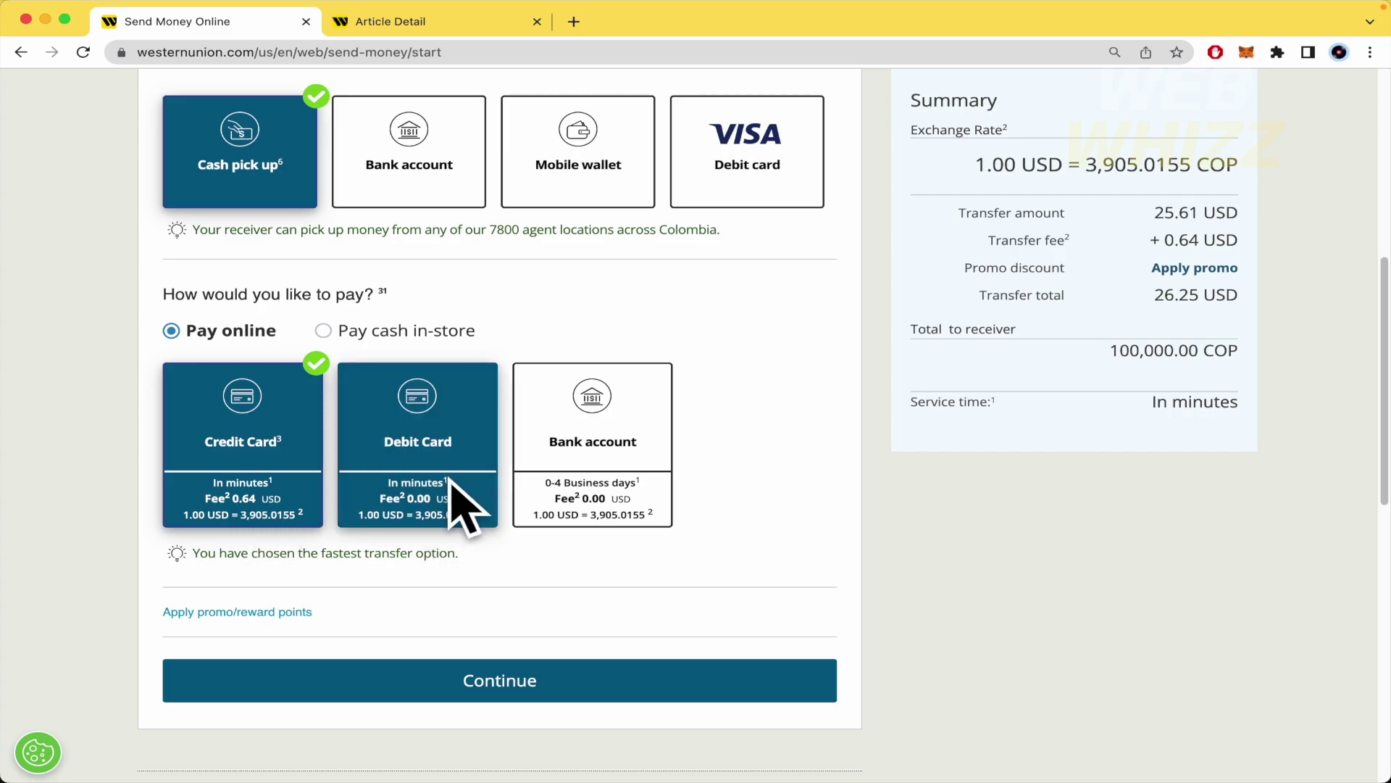
scroll(452, 500, "up", 3)
scroll(463, 616, "down", 2)
Step: Continue to receiver details and accept the fraud warning
left_click(472, 715)
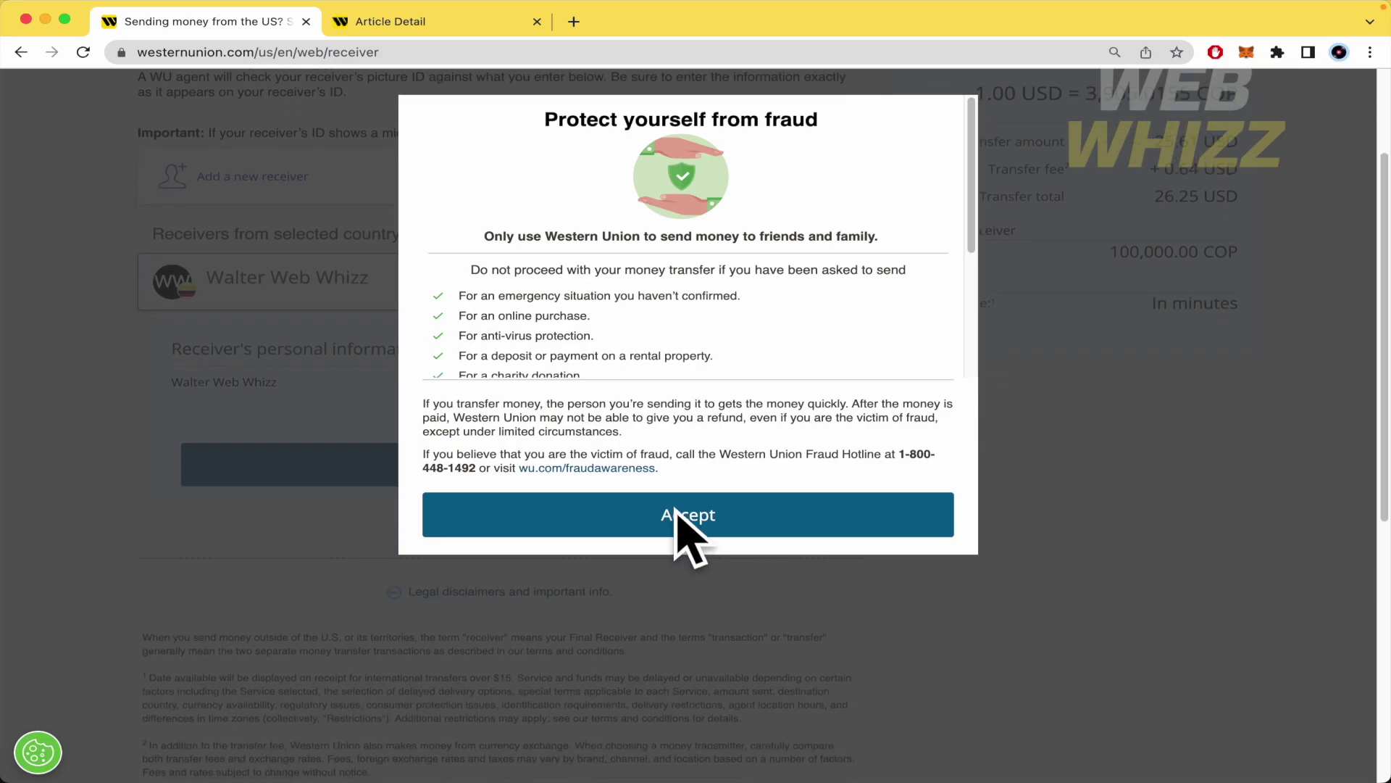
left_click(679, 514)
scroll(679, 522, "up", 2)
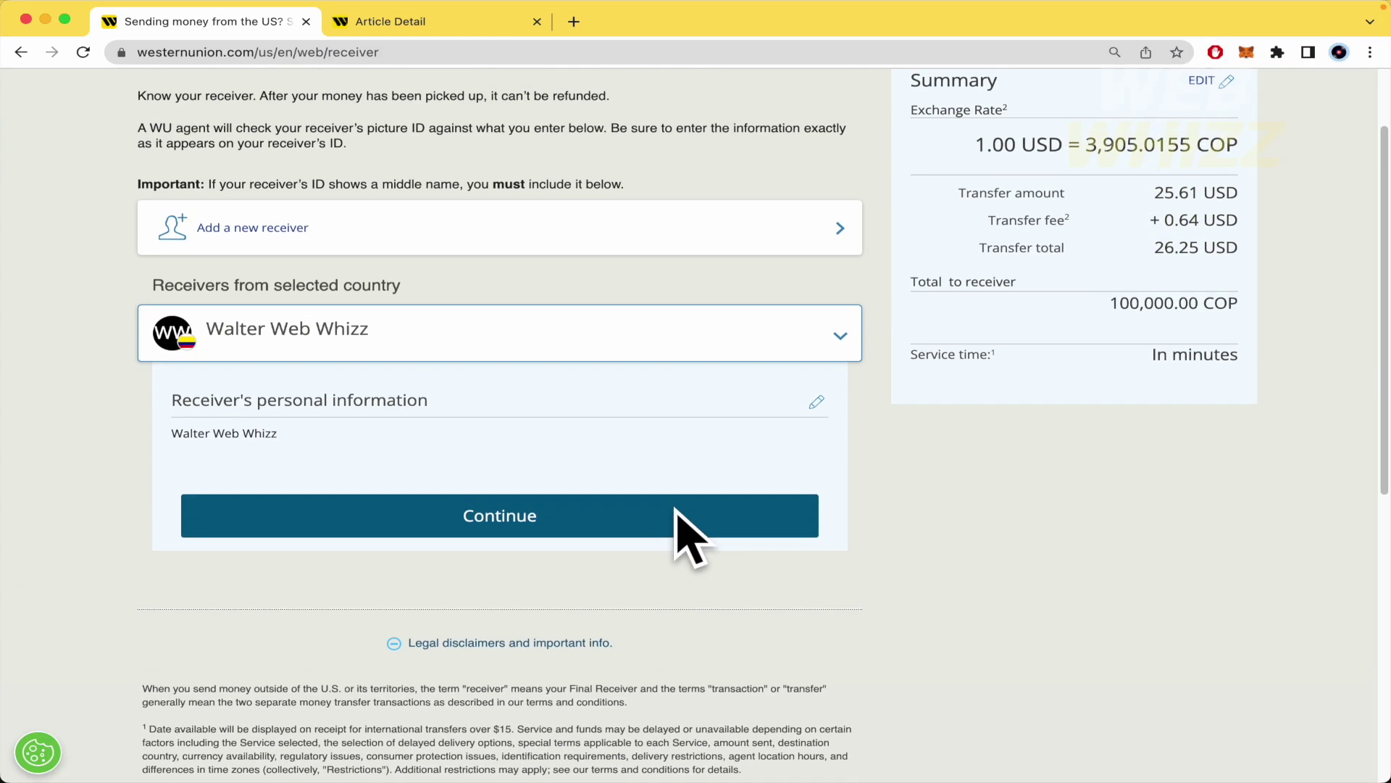
Step: Expand 'Add a new receiver' and open the guide on matching government-issued ID
left_click(265, 242)
scroll(371, 311, "down", 2)
scroll(371, 311, "down", 2)
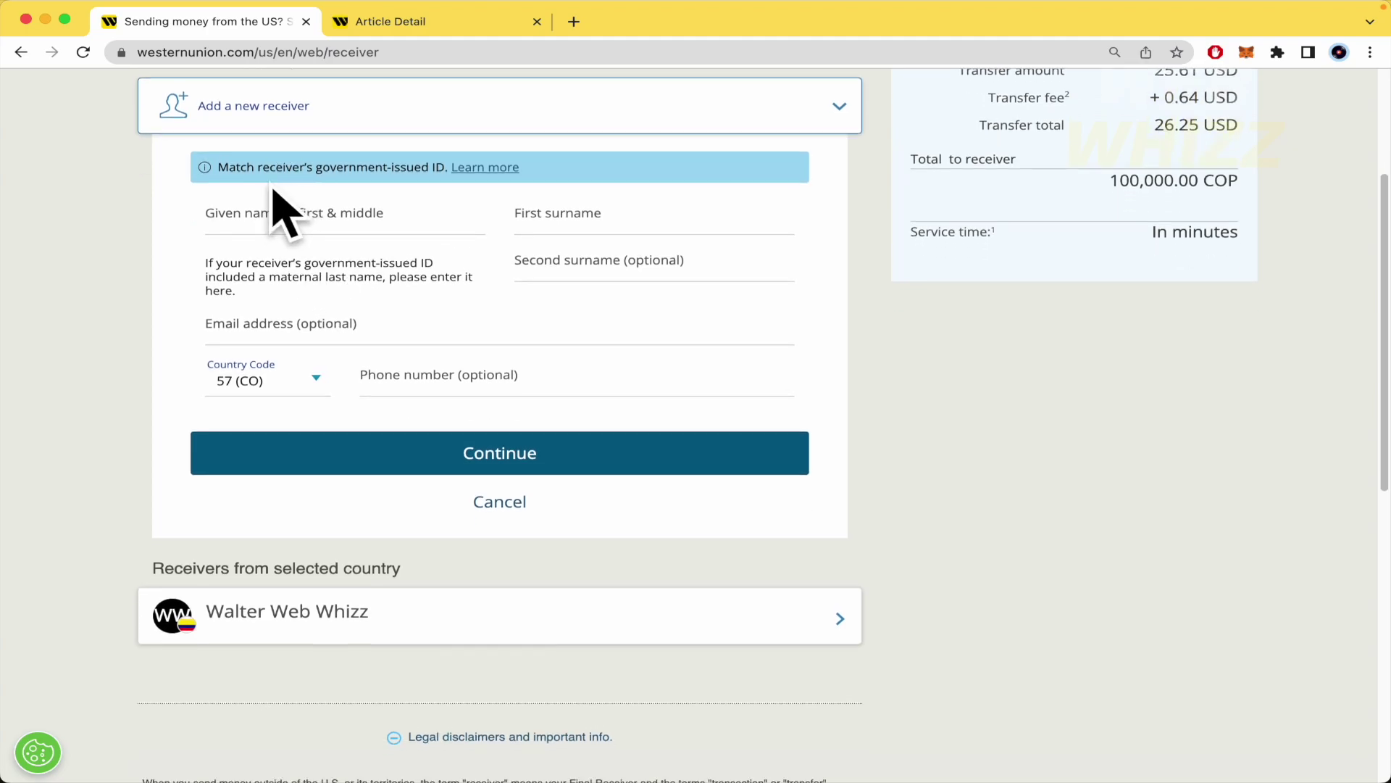
left_click(280, 215)
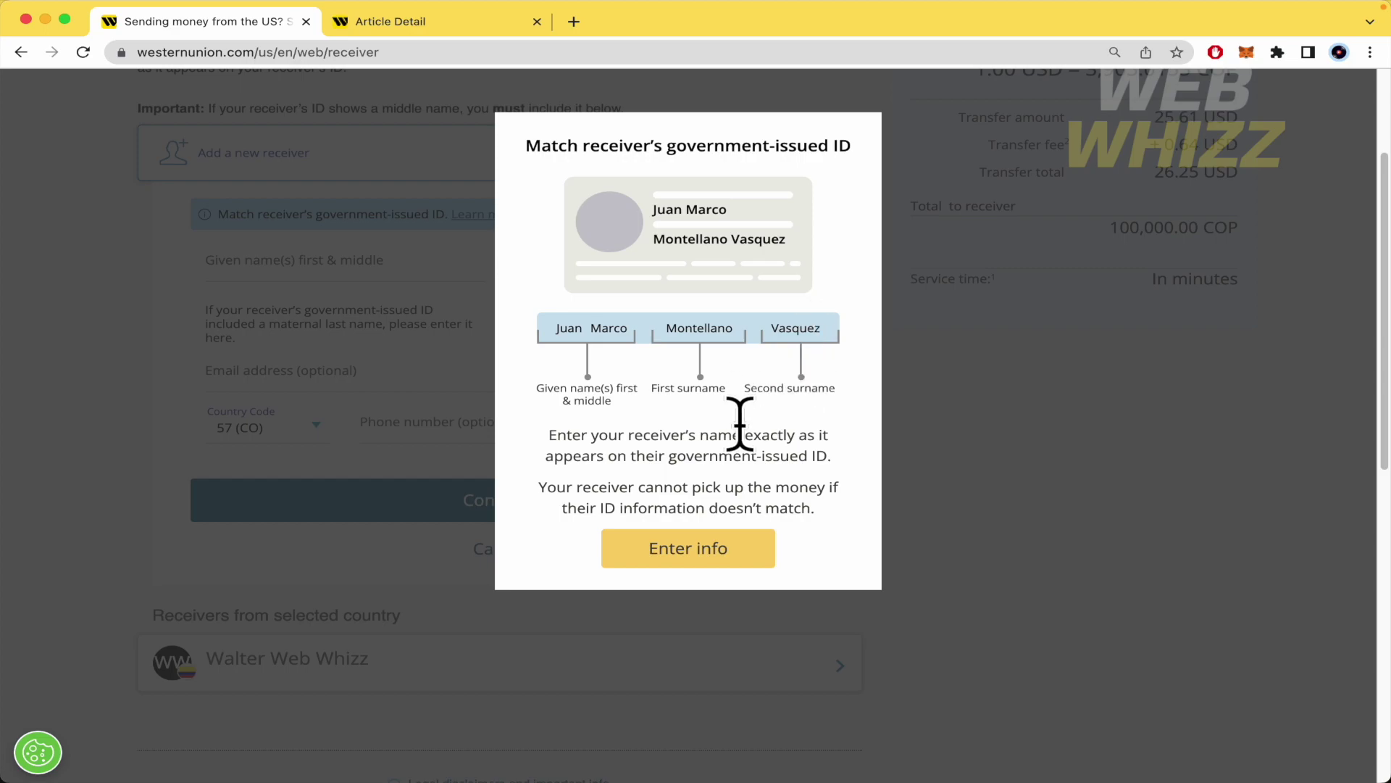
Step: Close the ID guide, enter the new receiver's given name and surname, and submit
left_click(728, 554)
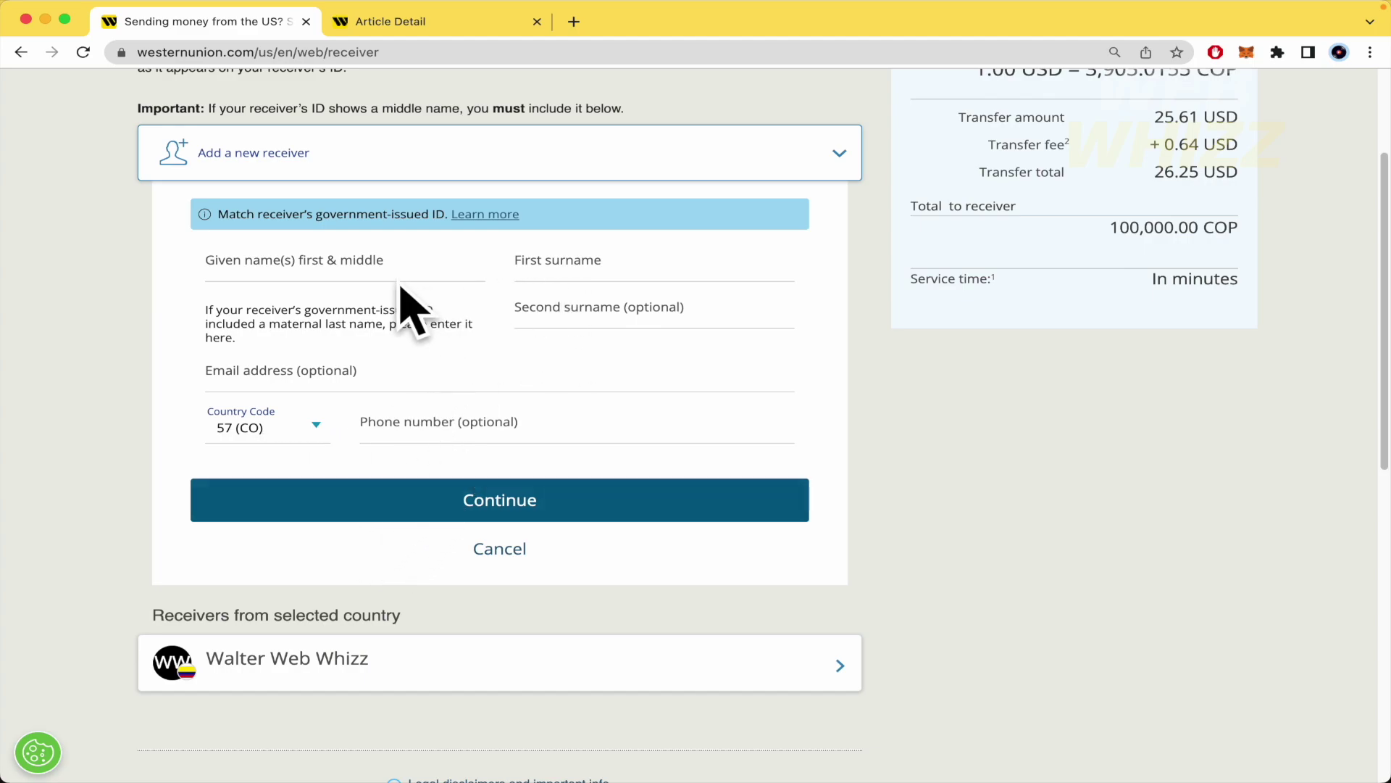
left_click(378, 260)
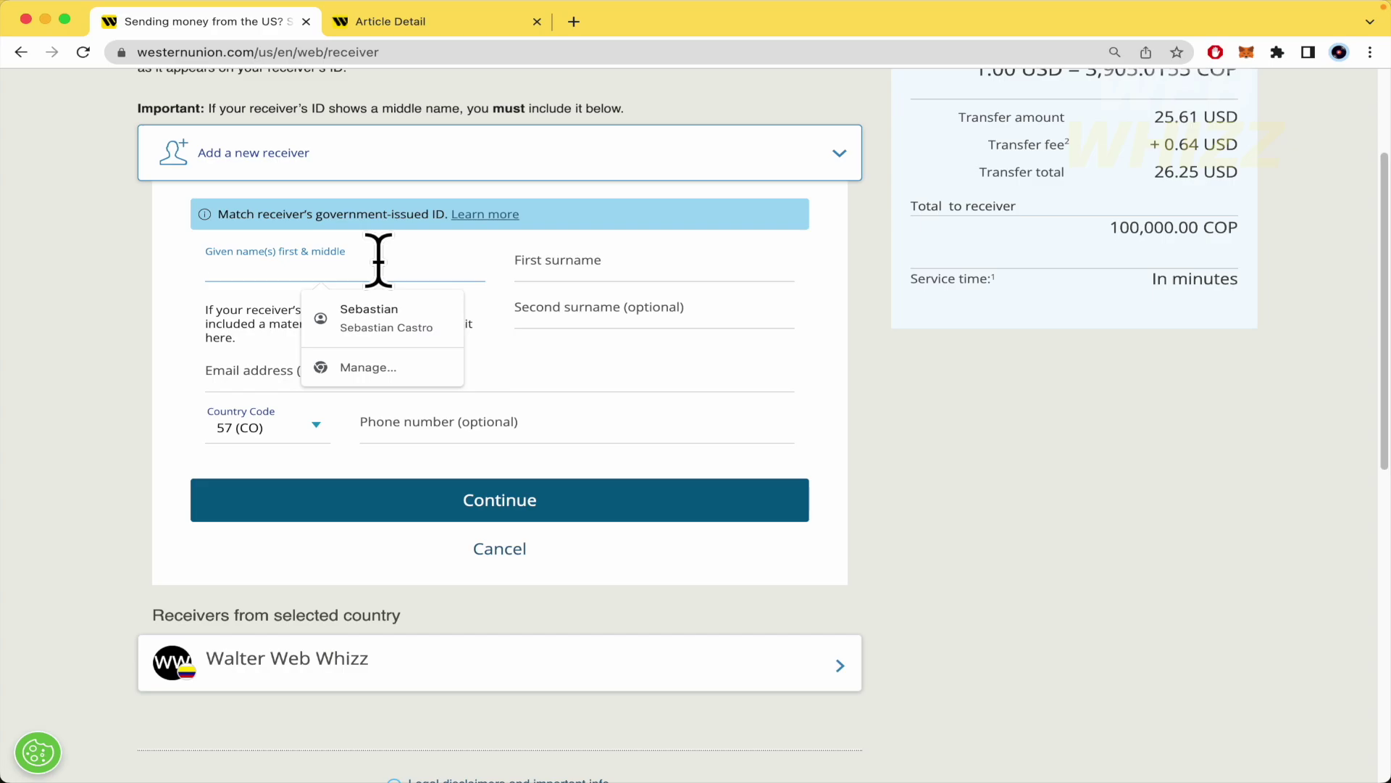
type("Web")
left_click(711, 277)
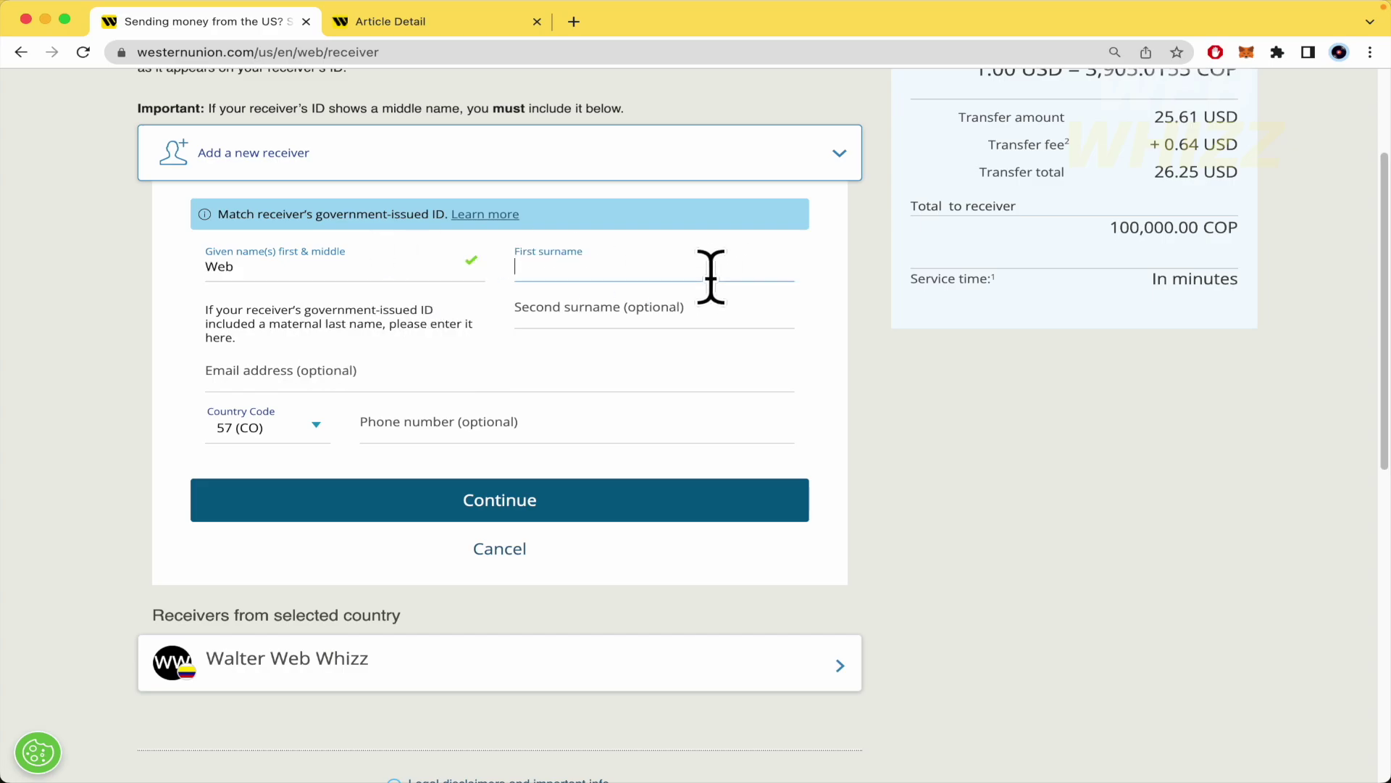
type("Whizz")
left_click(585, 509)
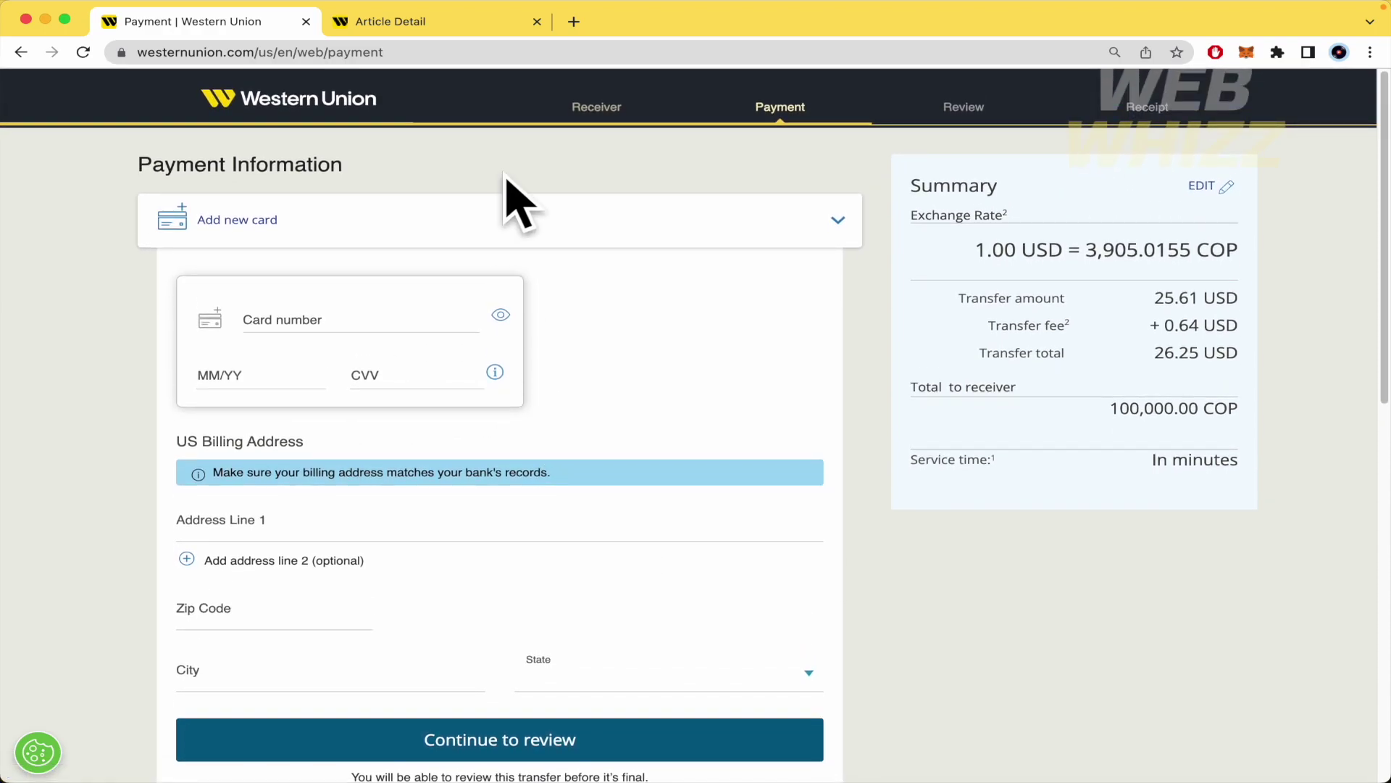
Step: Go back and open the account History page from the hamburger menu
left_click(20, 53)
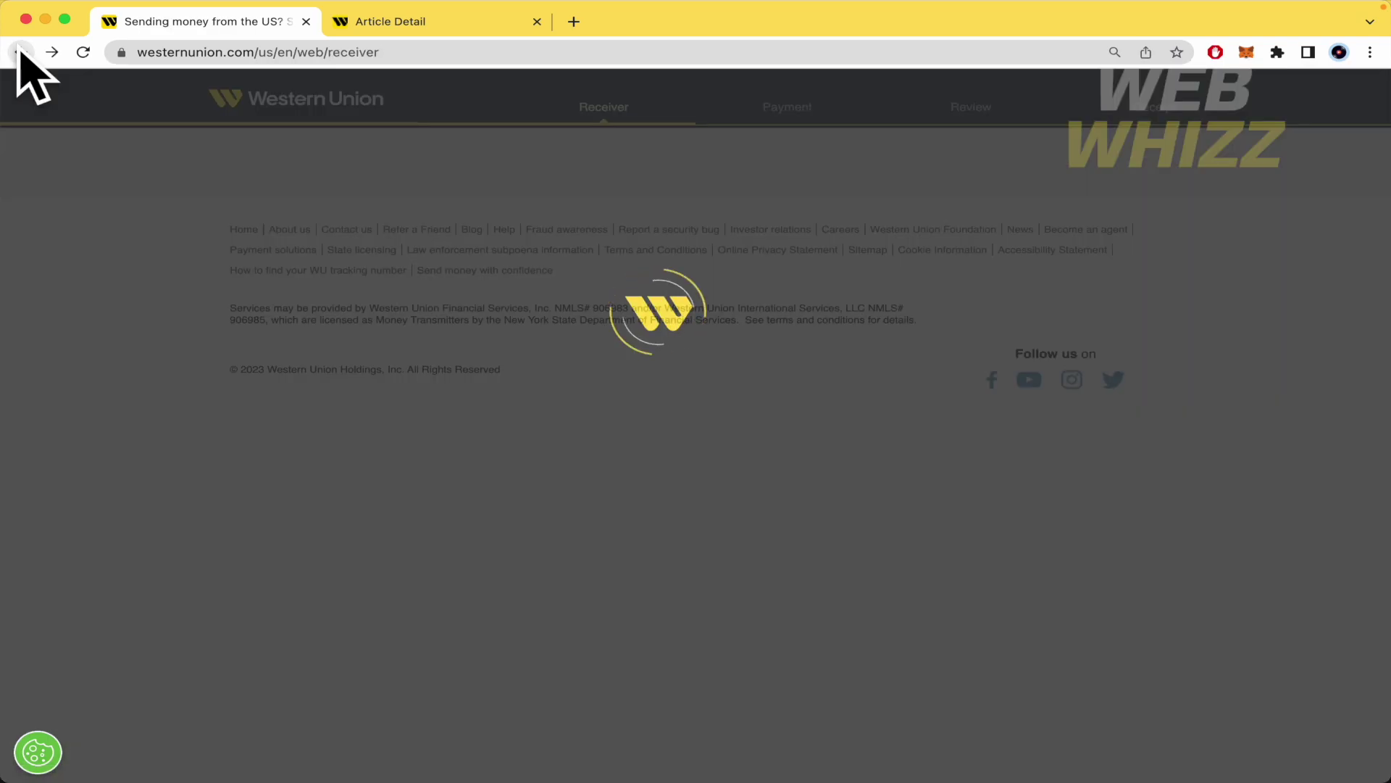
scroll(10, 124, "down", 6)
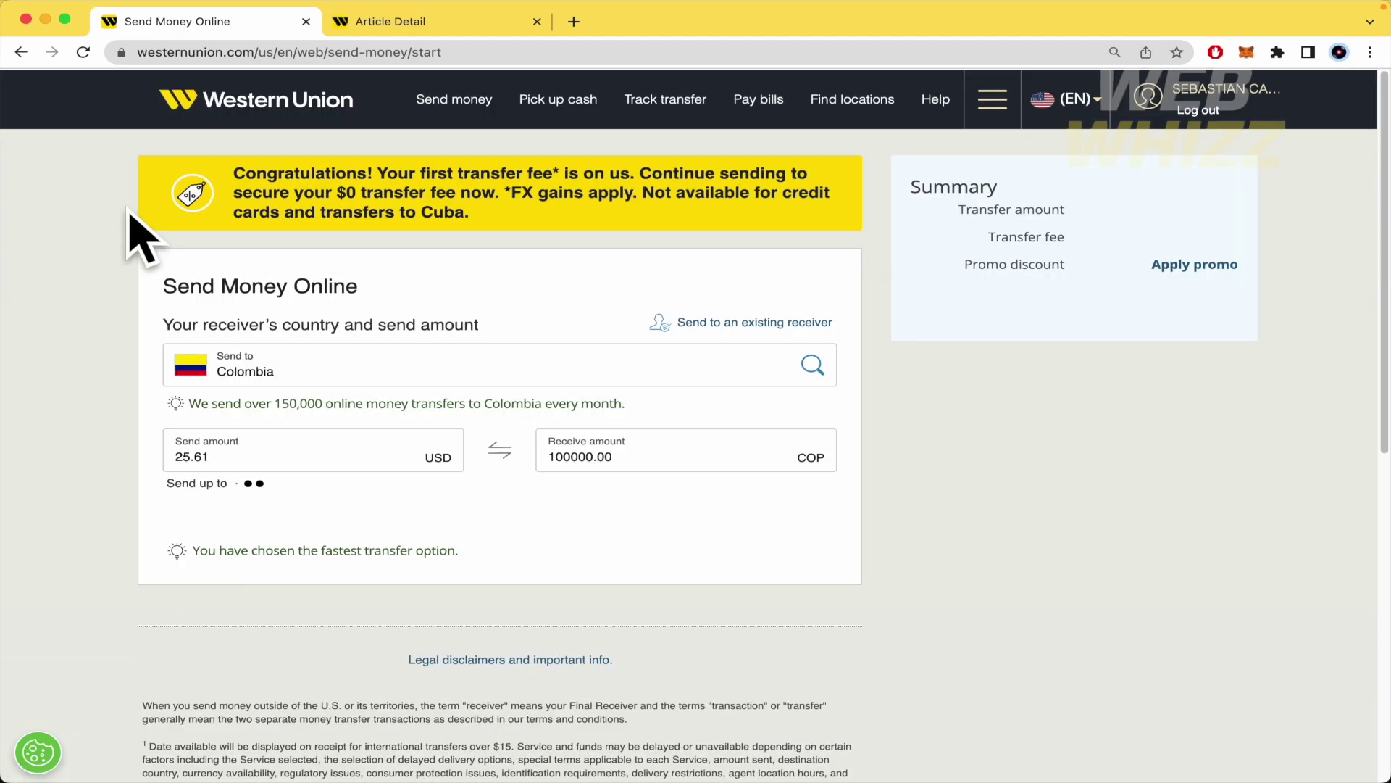
left_click(992, 100)
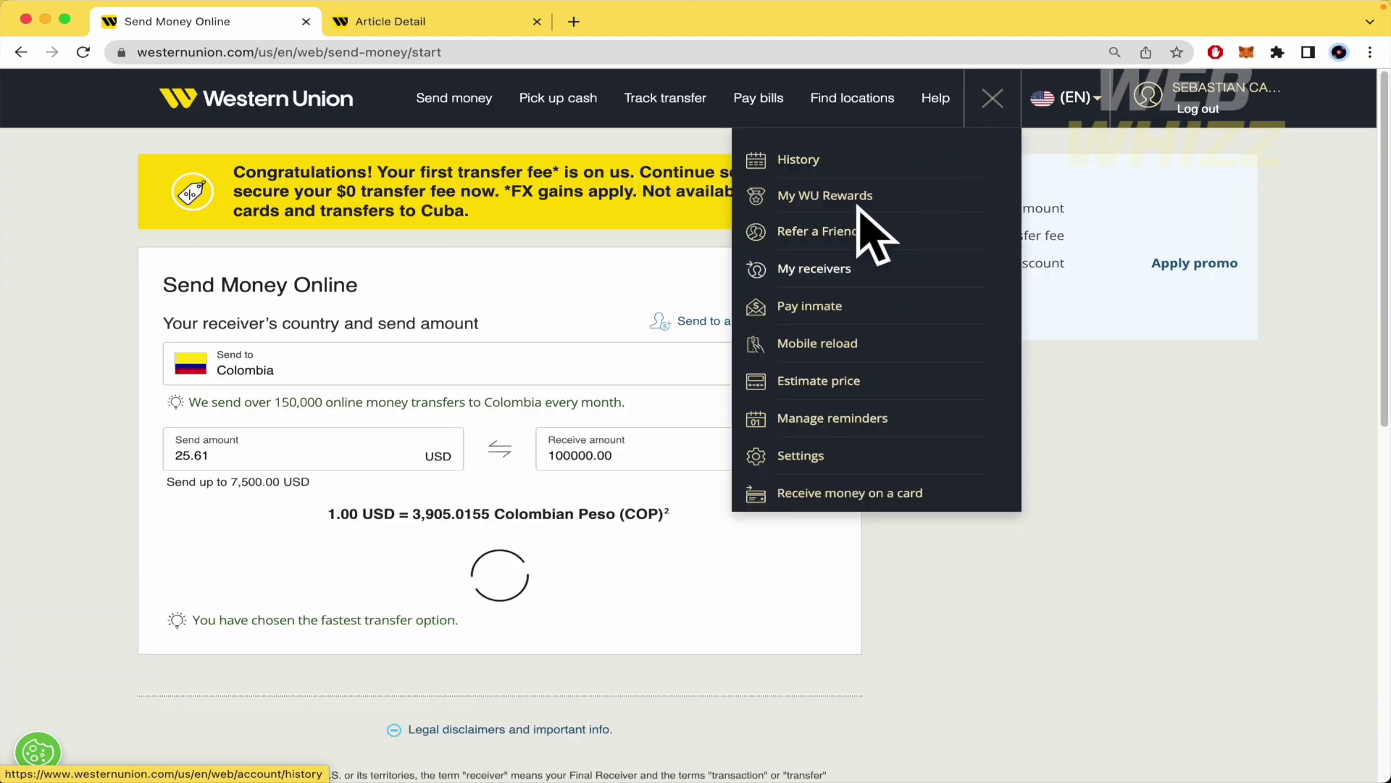
left_click(790, 158)
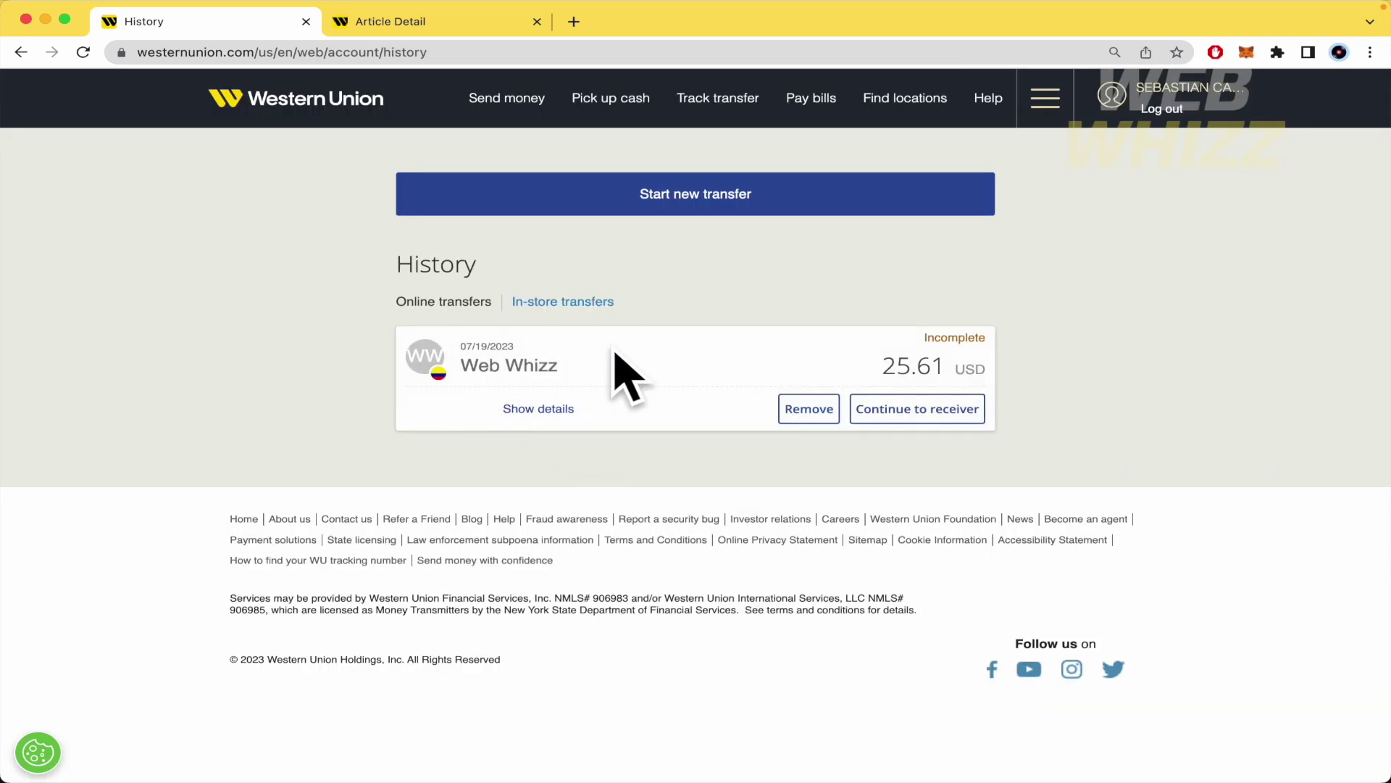
Step: Highlight the transfer card's date, Incomplete status and receiver name
triple_click(637, 369)
left_click(1119, 366)
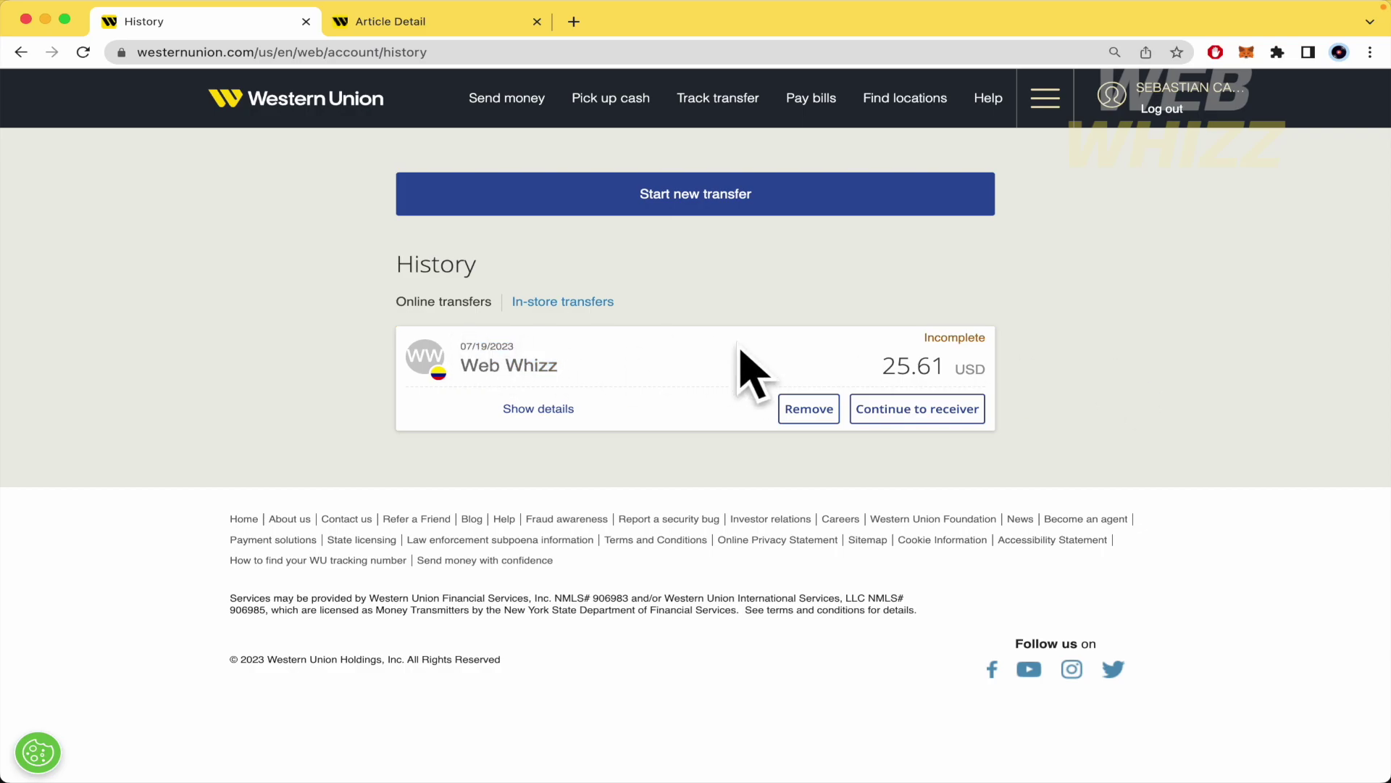
left_click_drag(923, 339, 965, 339)
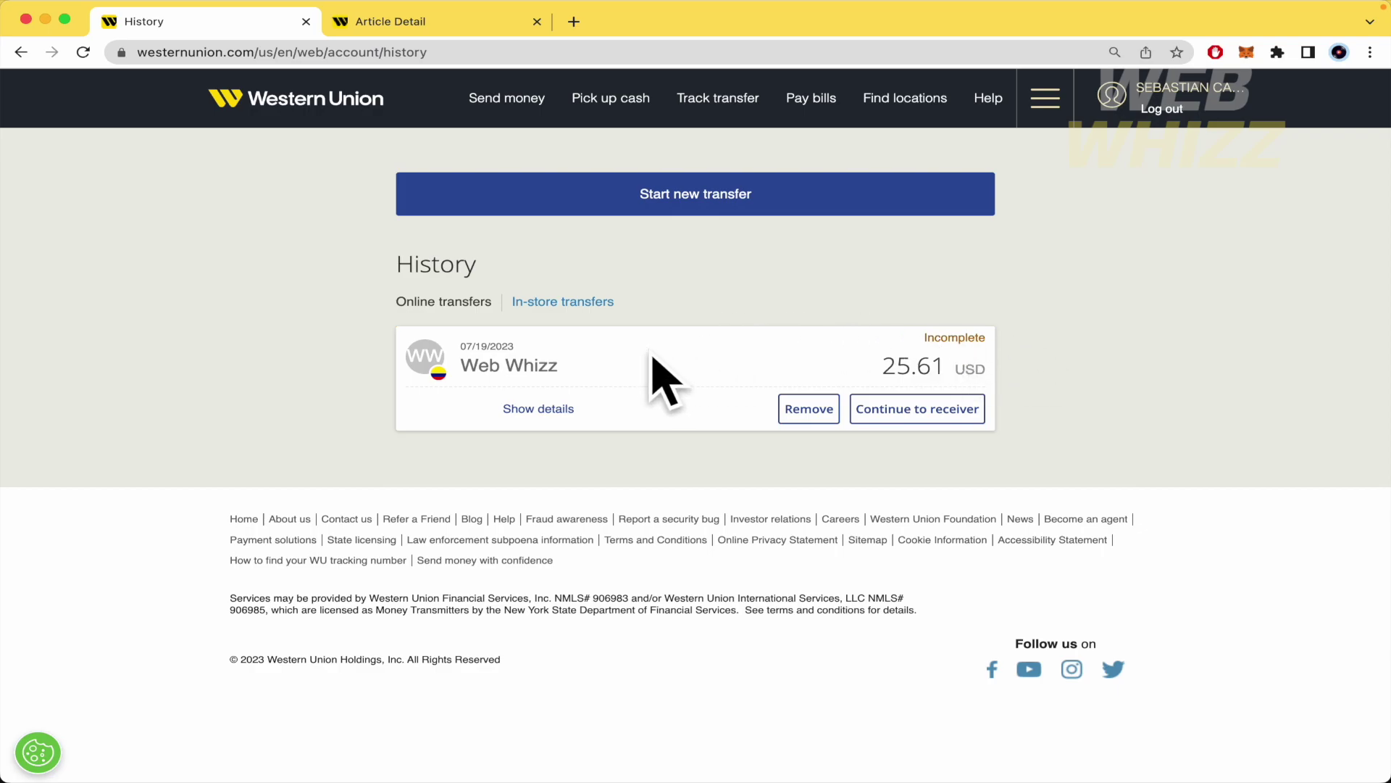
triple_click(534, 358)
left_click(921, 337)
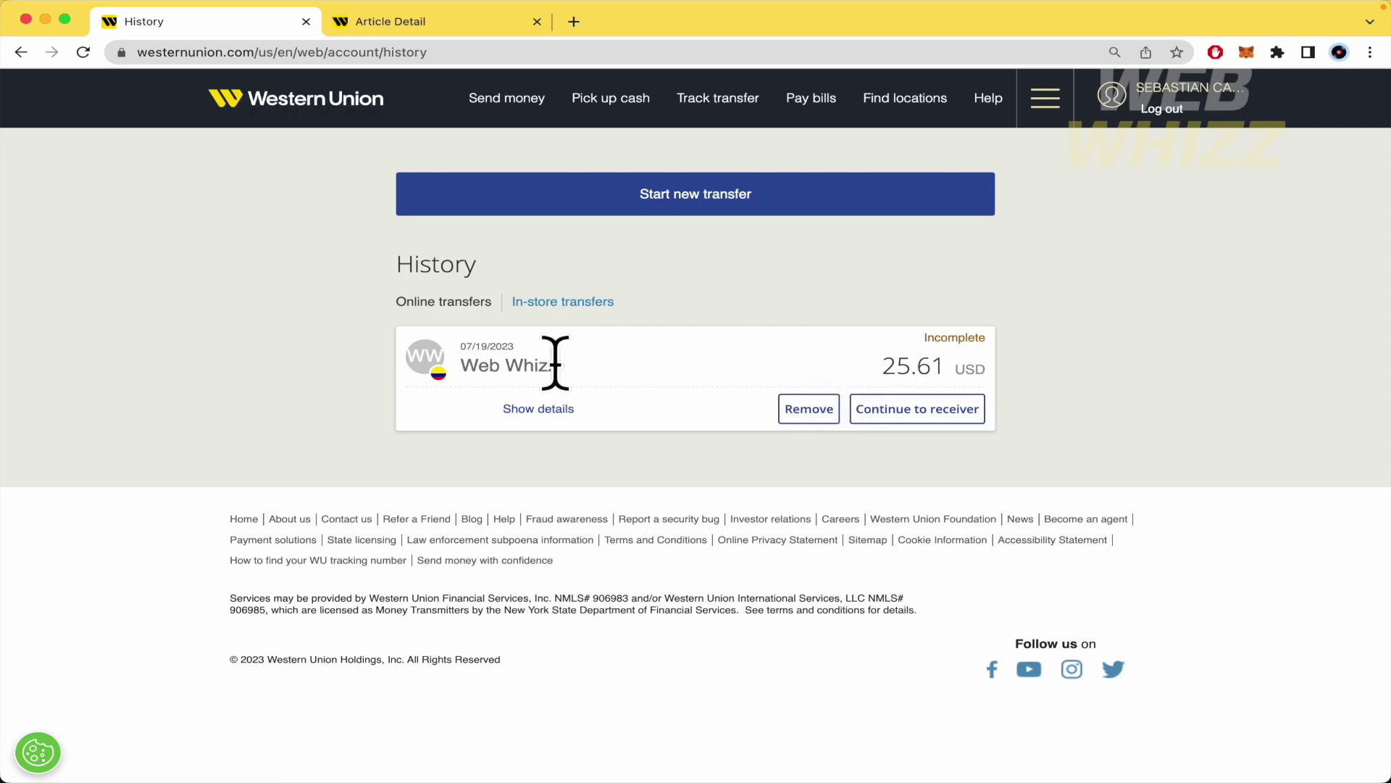
left_click_drag(462, 364, 584, 370)
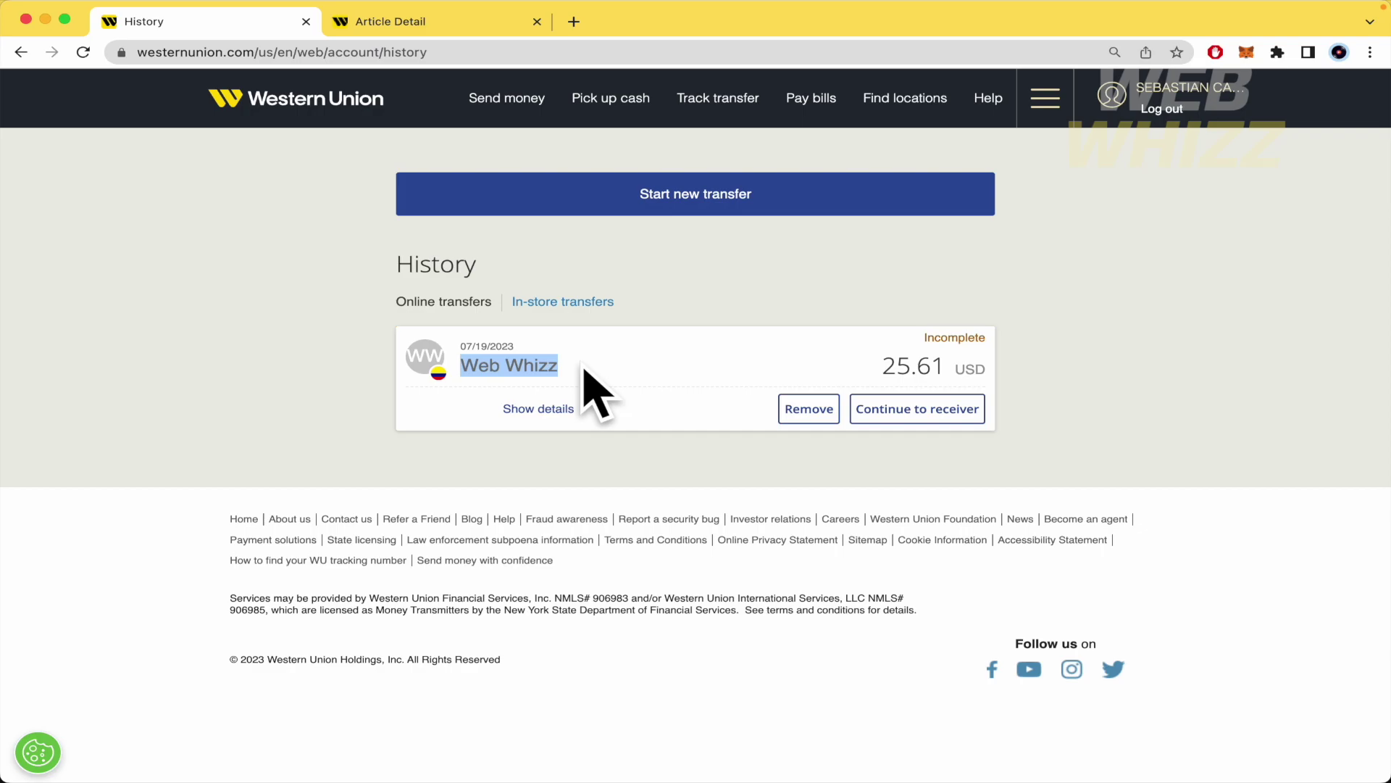
Step: Highlight only the first word of the receiver name on the transfer card
left_click(481, 372)
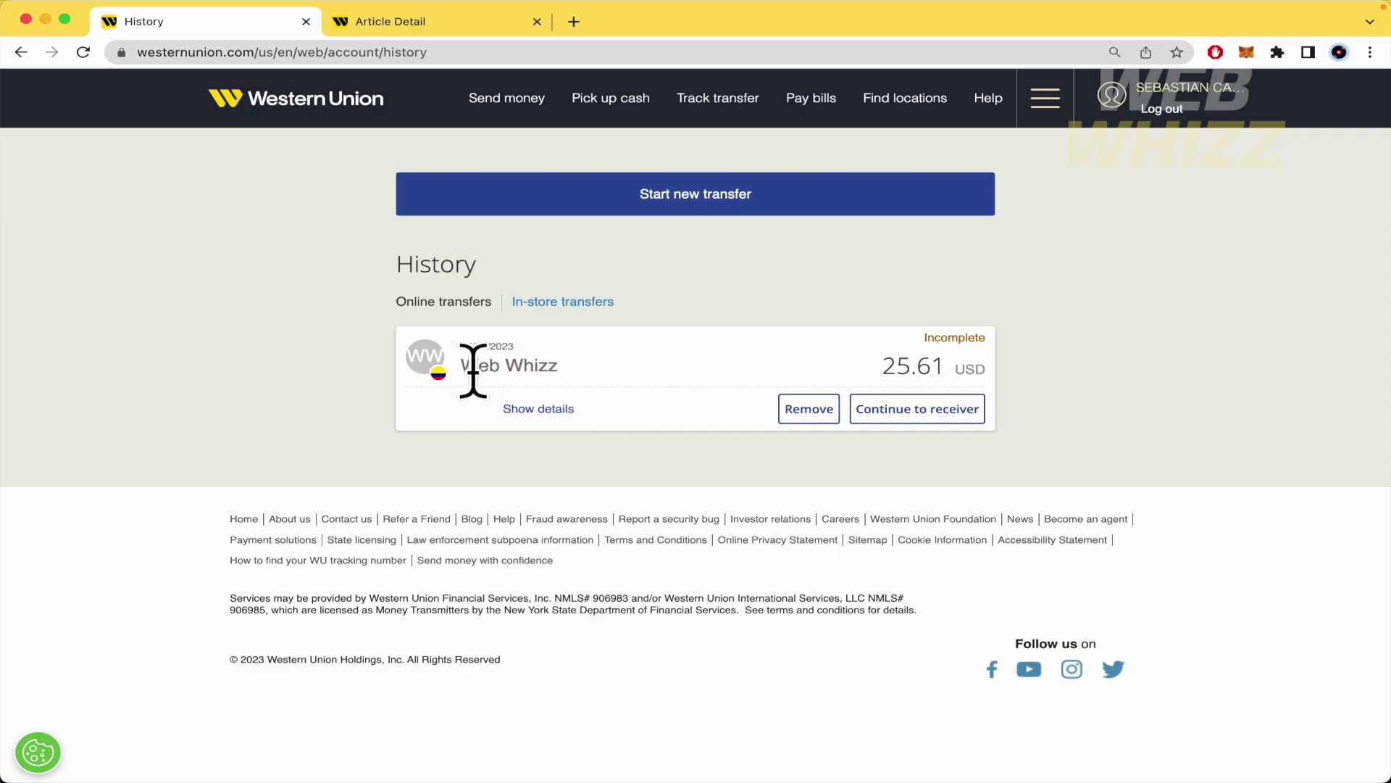
double_click(476, 371)
Step: Switch to the help article and highlight step 4 about the Edit receiver's name link
left_click(421, 22)
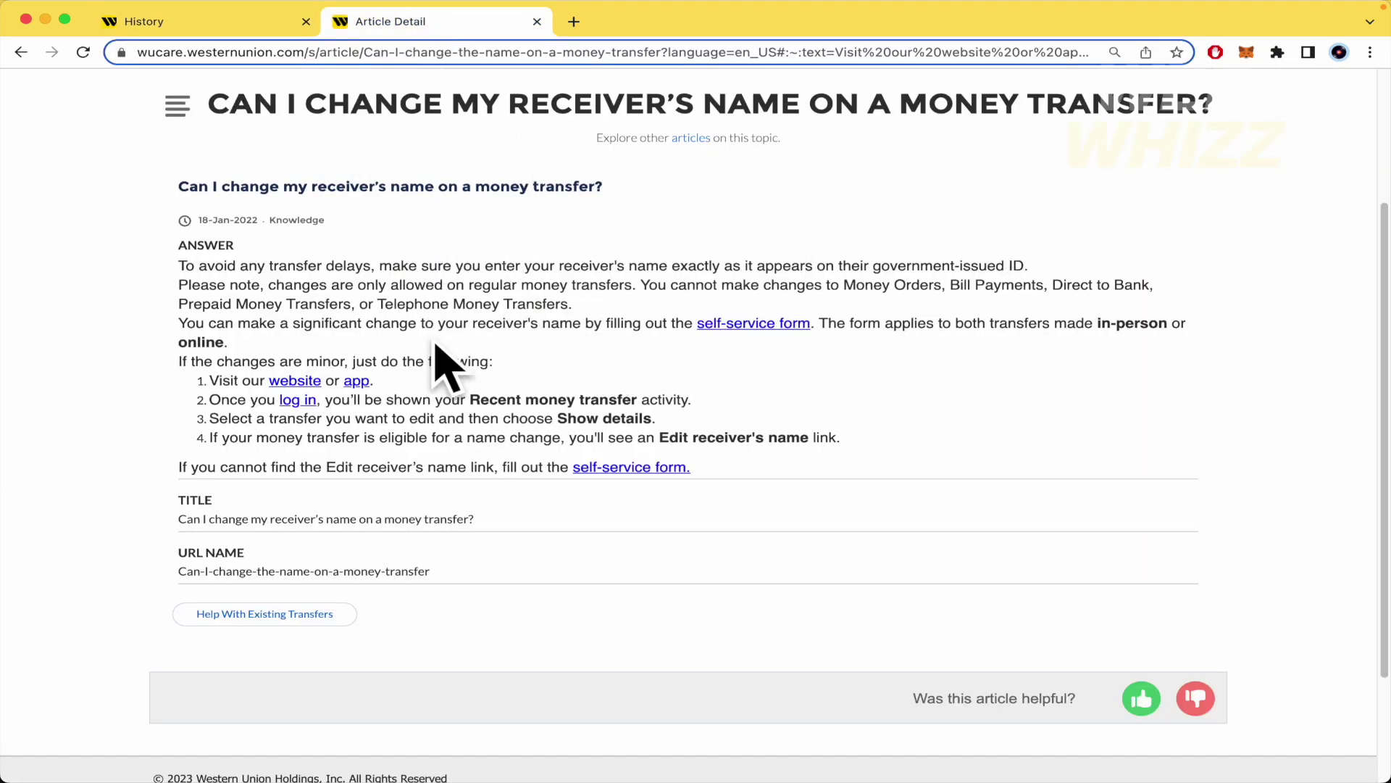
scroll(435, 355, "down", 1)
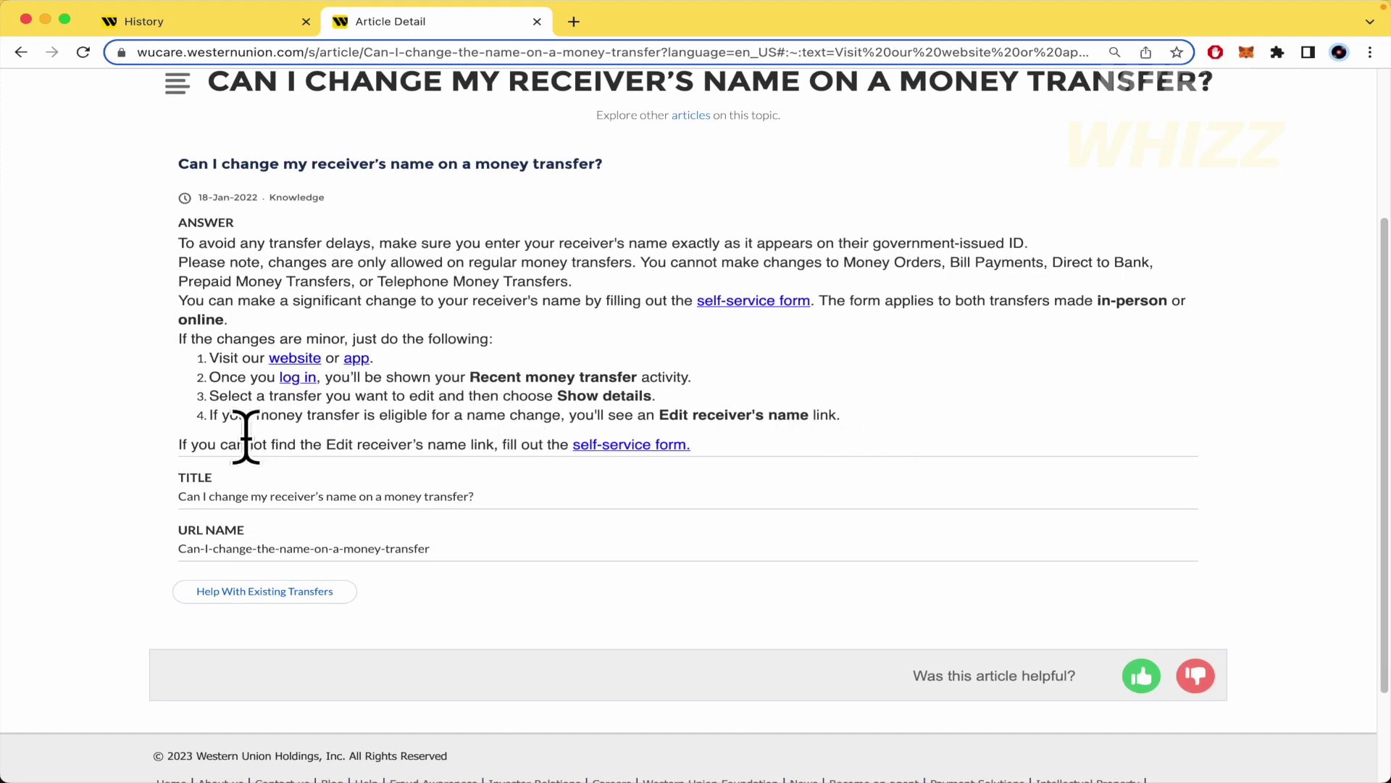
left_click_drag(211, 413, 443, 434)
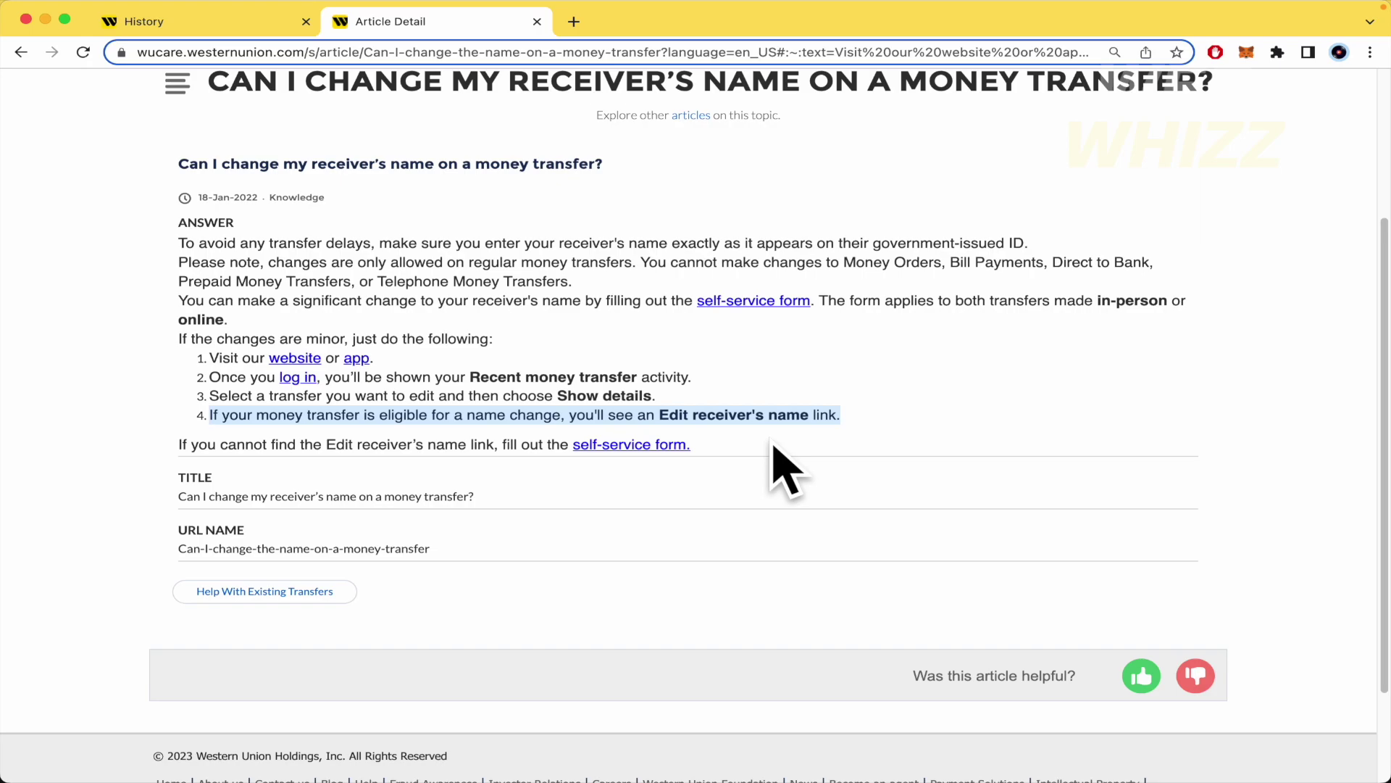
left_click(265, 21)
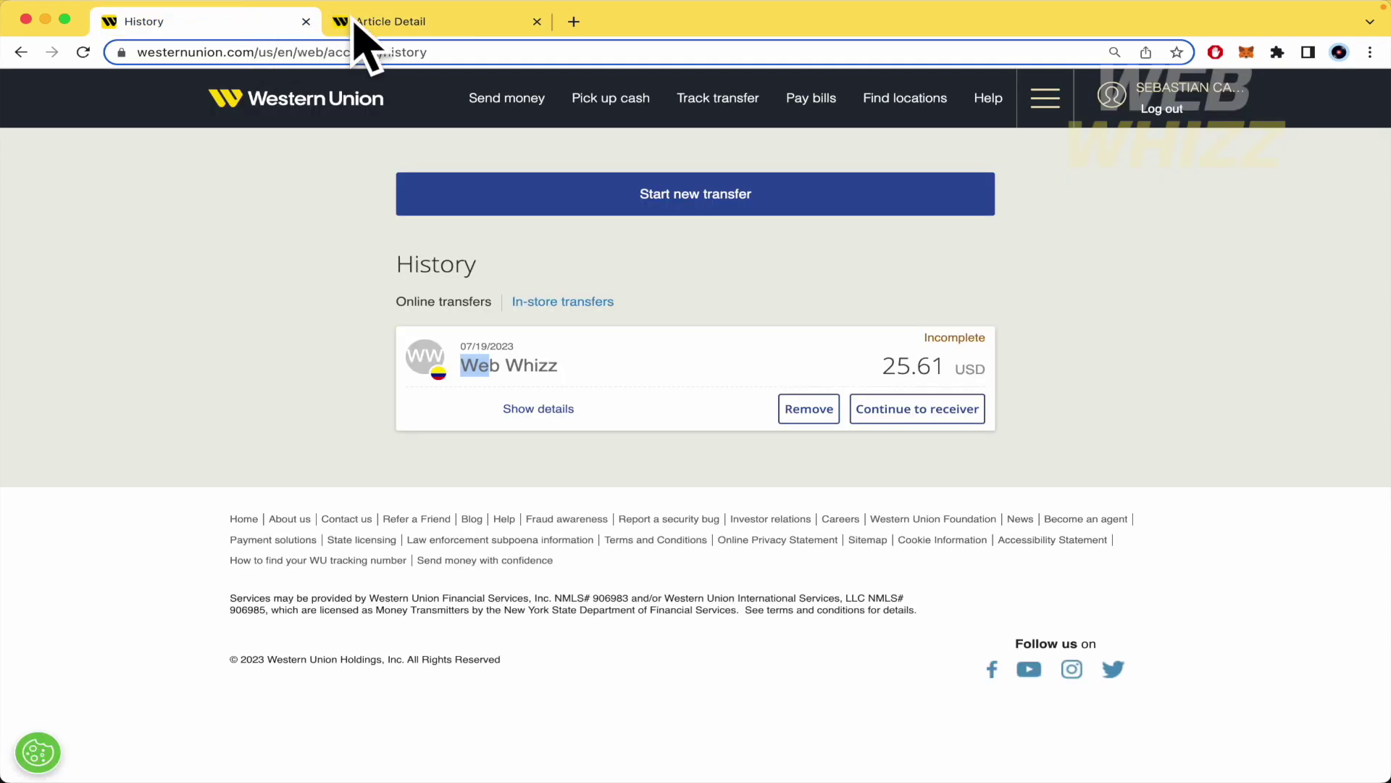
left_click(392, 24)
left_click(271, 22)
left_click_drag(926, 337, 1036, 370)
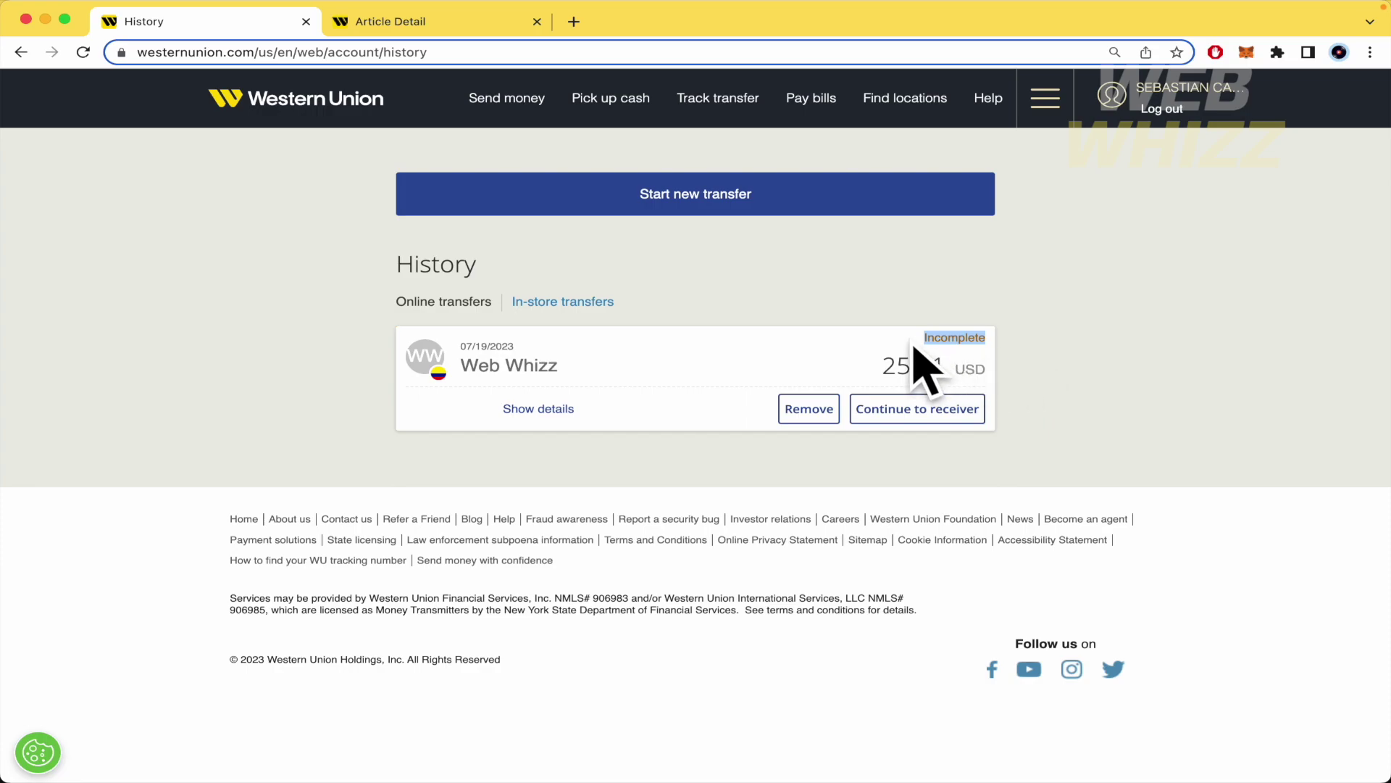
double_click(919, 353)
left_click(1020, 365)
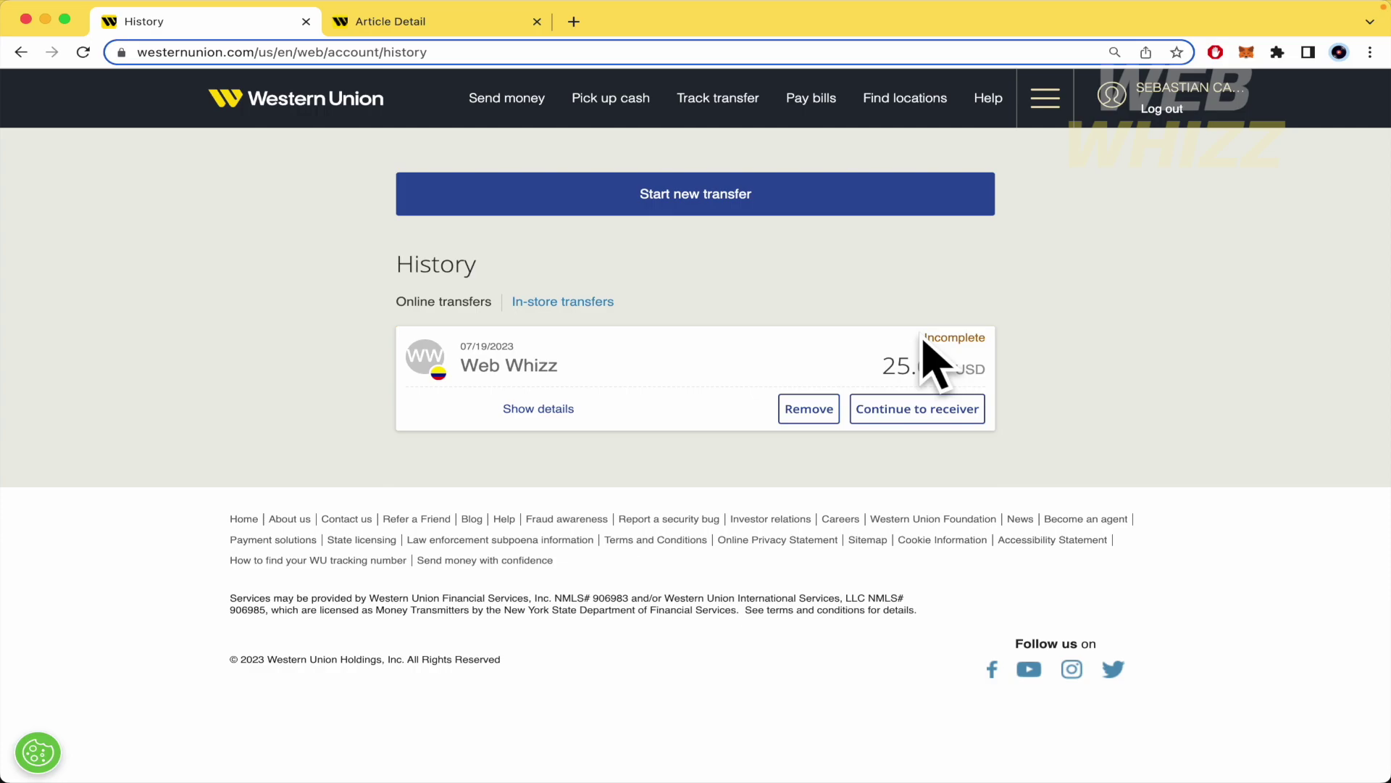
Step: Switch back to the help article and highlight the 'self-service form' link text
left_click(400, 19)
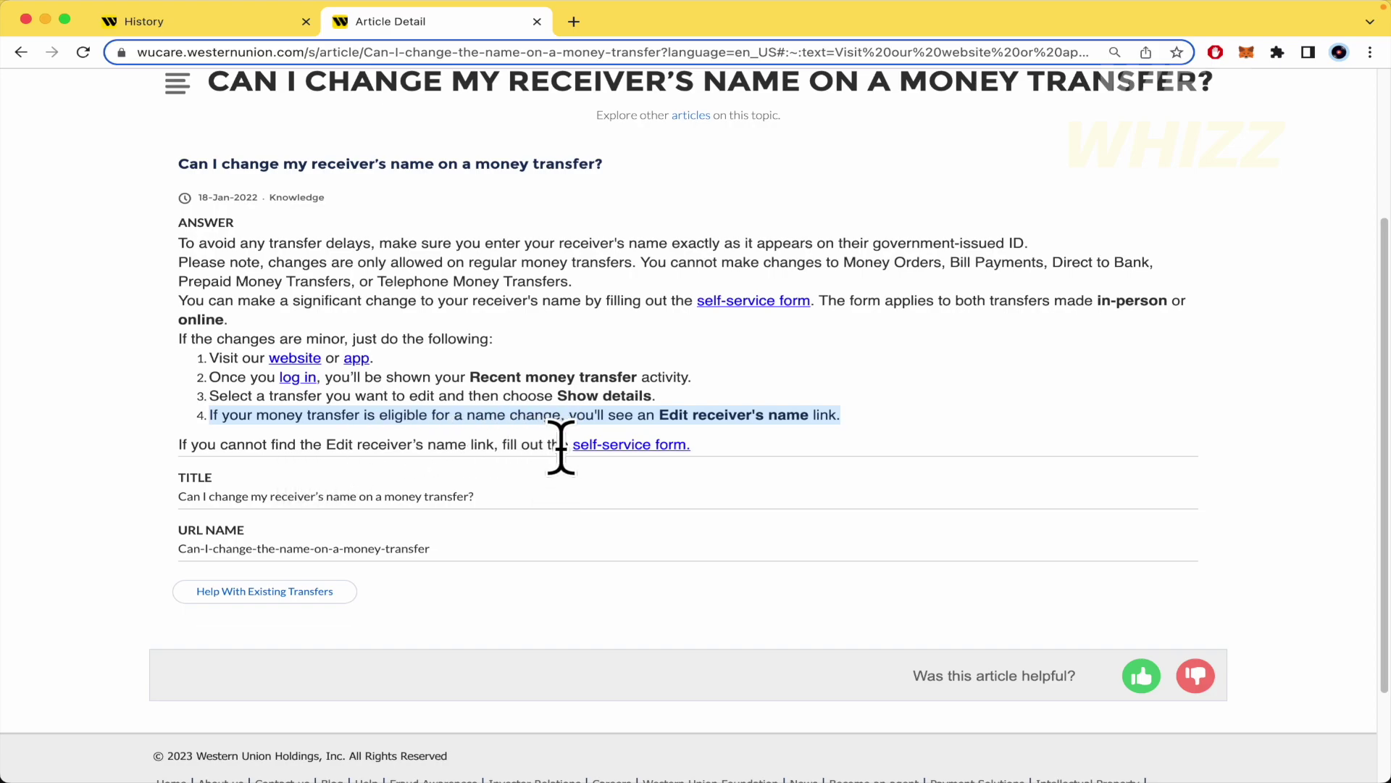
left_click_drag(564, 444, 732, 472)
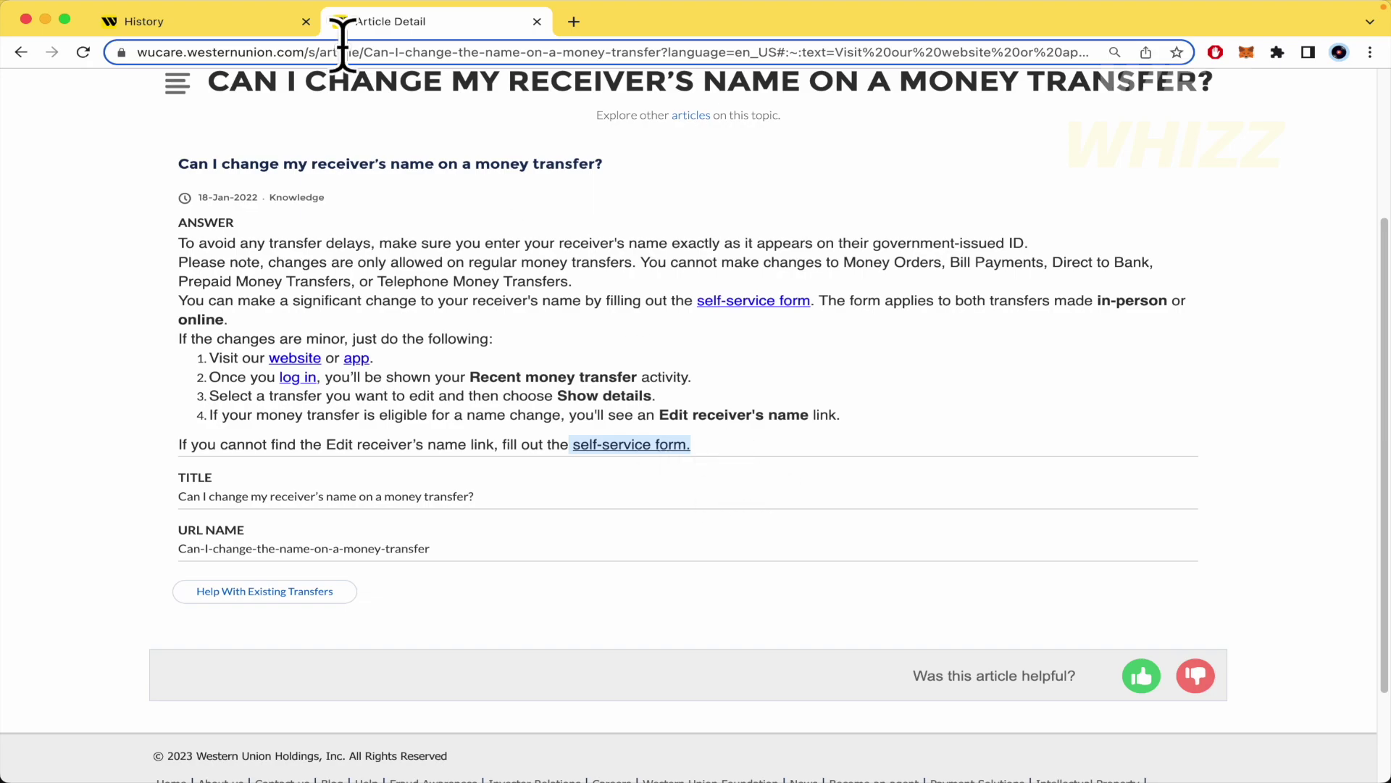
Step: Switch between the History and Article Detail tabs, ending on History
left_click(205, 23)
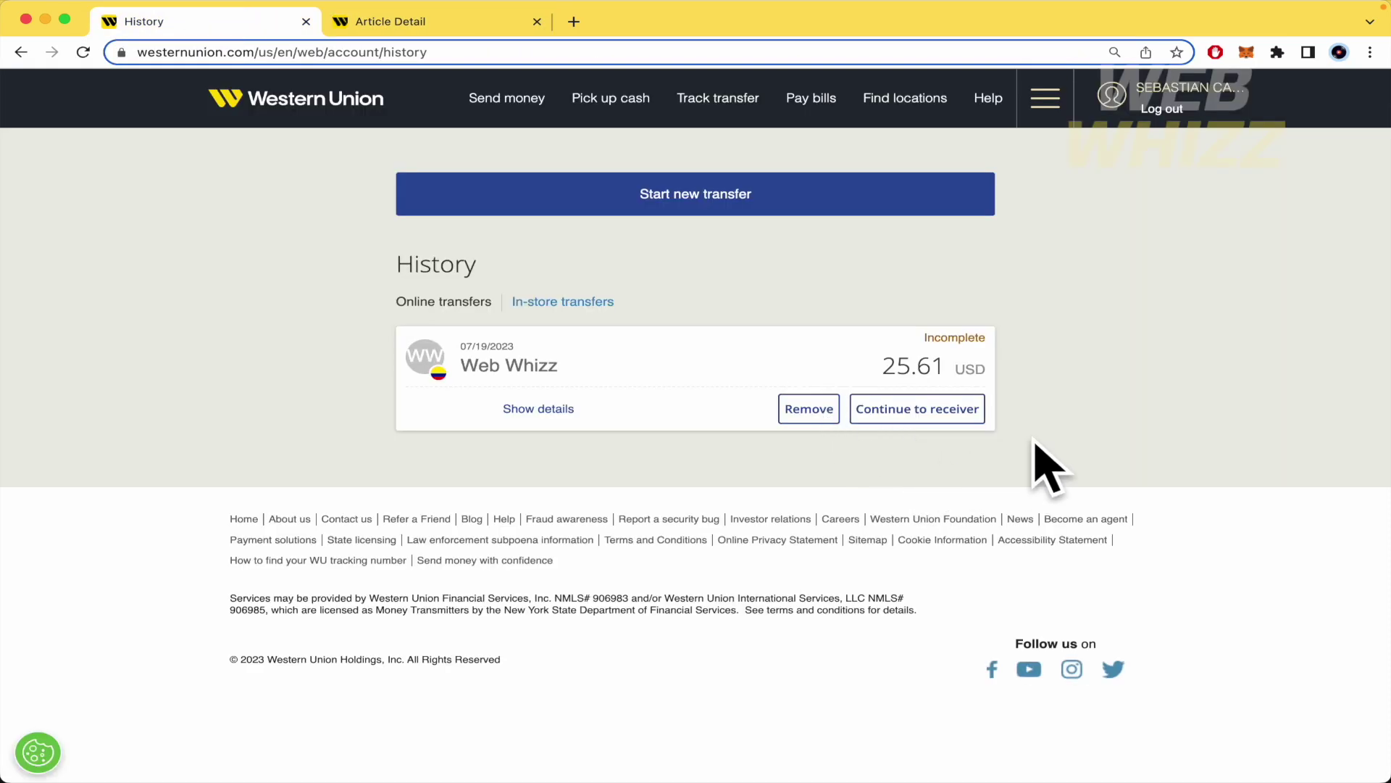
left_click(459, 22)
left_click(274, 18)
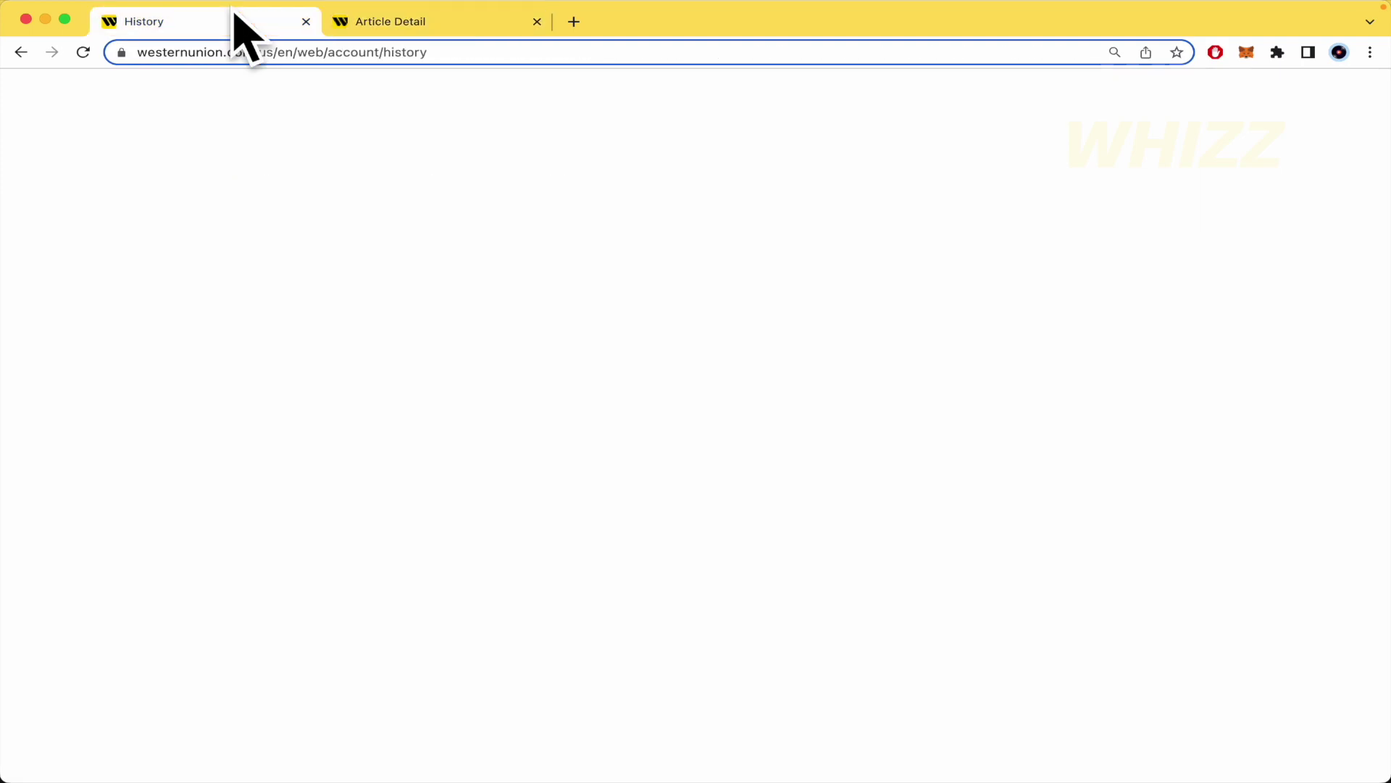